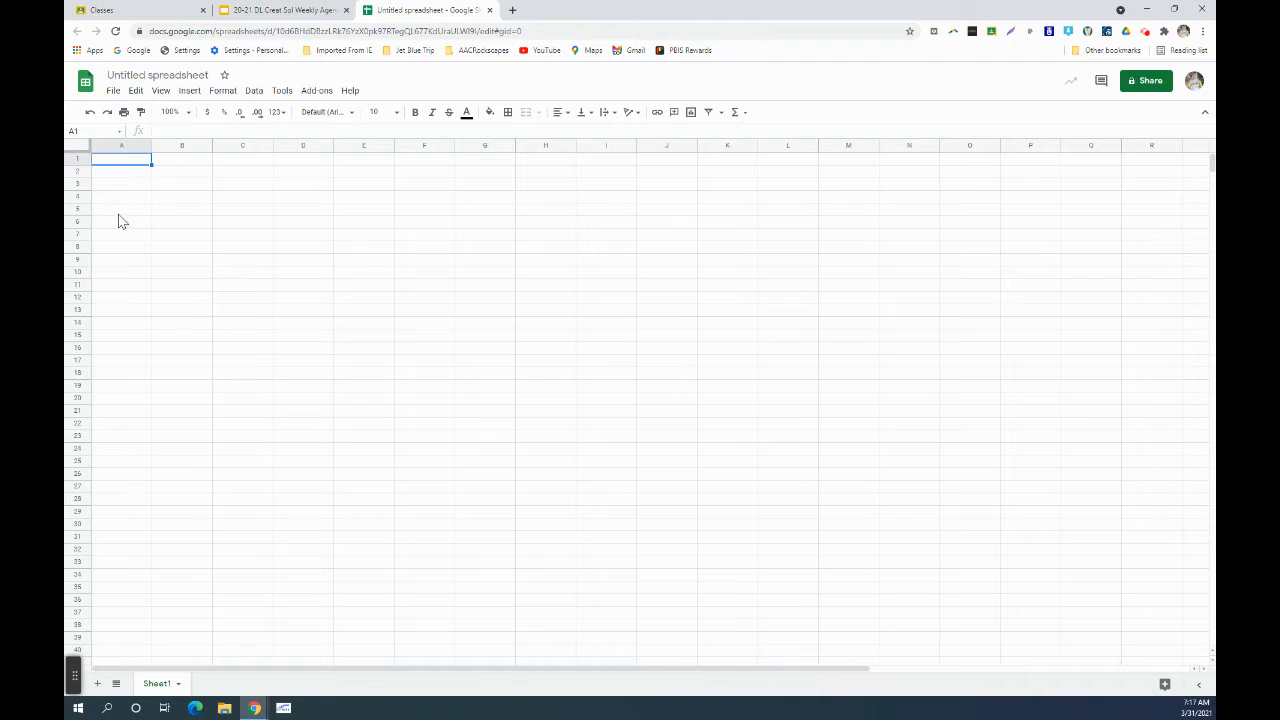
Step: Narrow columns A through R together so their cells become roughly square
left_click_drag(118, 150, 1140, 130)
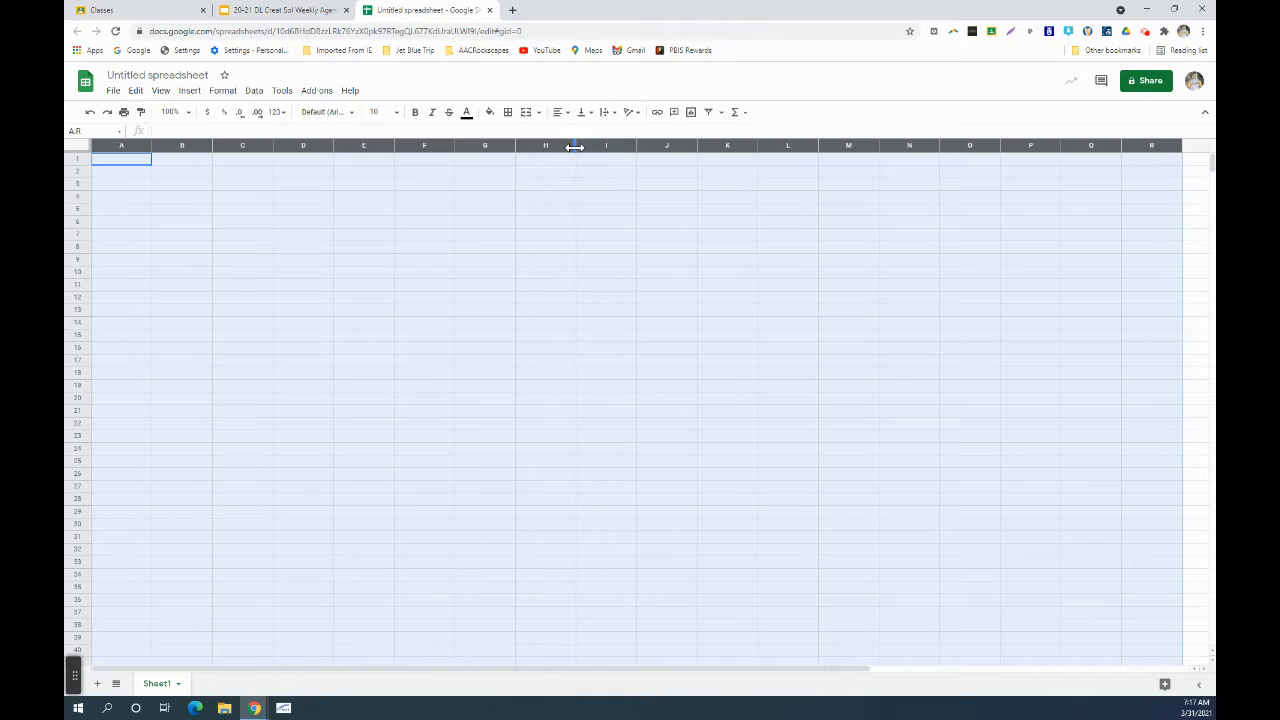
key("ctrl")
key("ctrl")
key("ctrl")
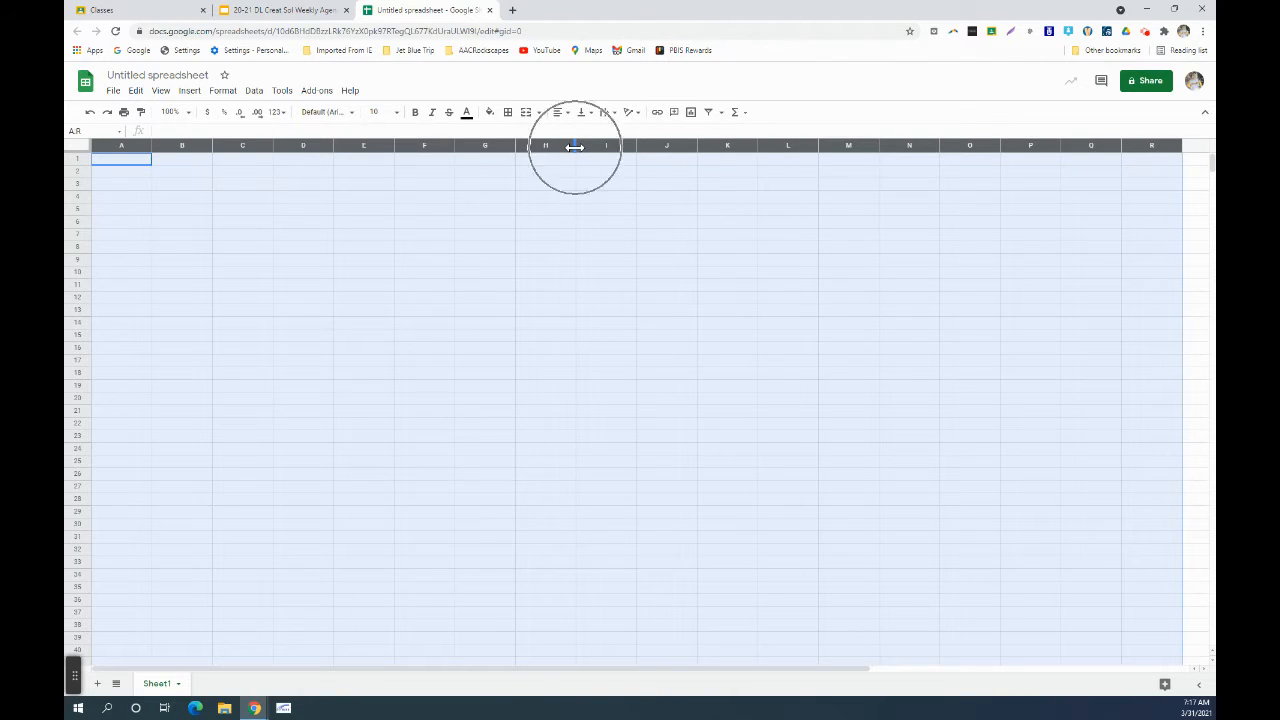
mouse_move(575, 147)
left_mouse_down()
mouse_move(608, 147)
mouse_move(531, 148)
left_mouse_up()
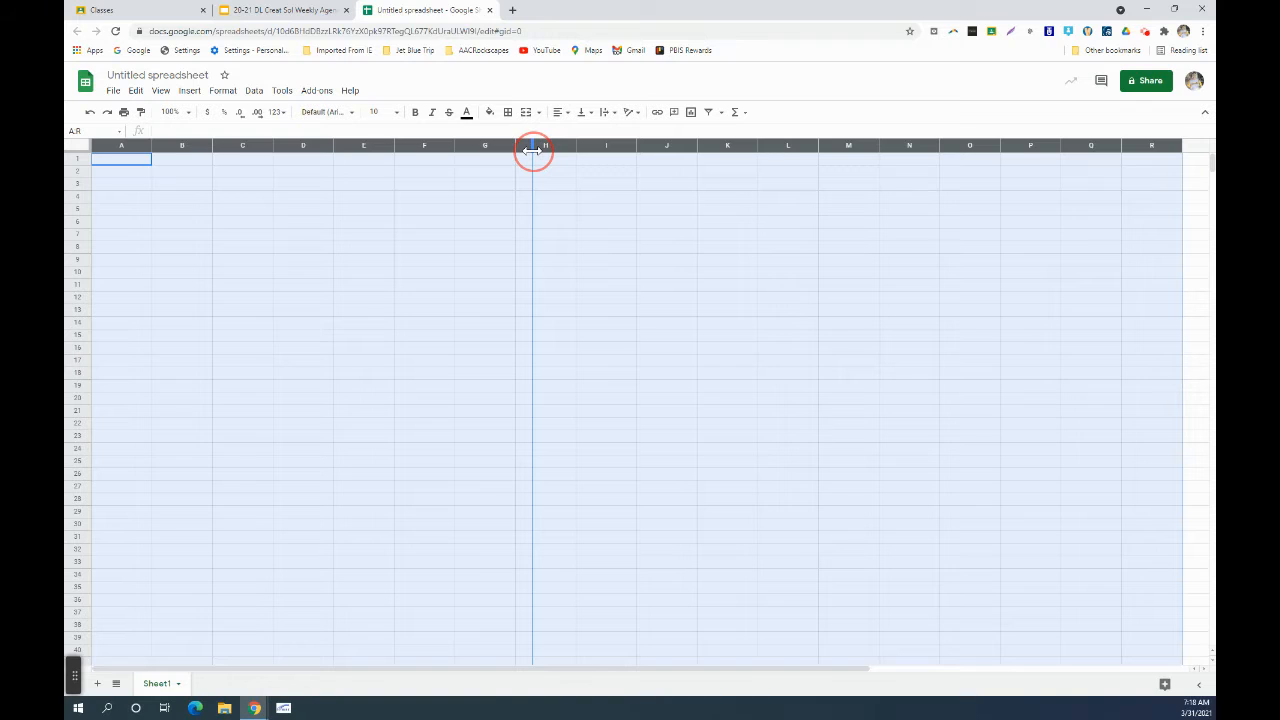
left_click_drag(531, 148, 530, 148)
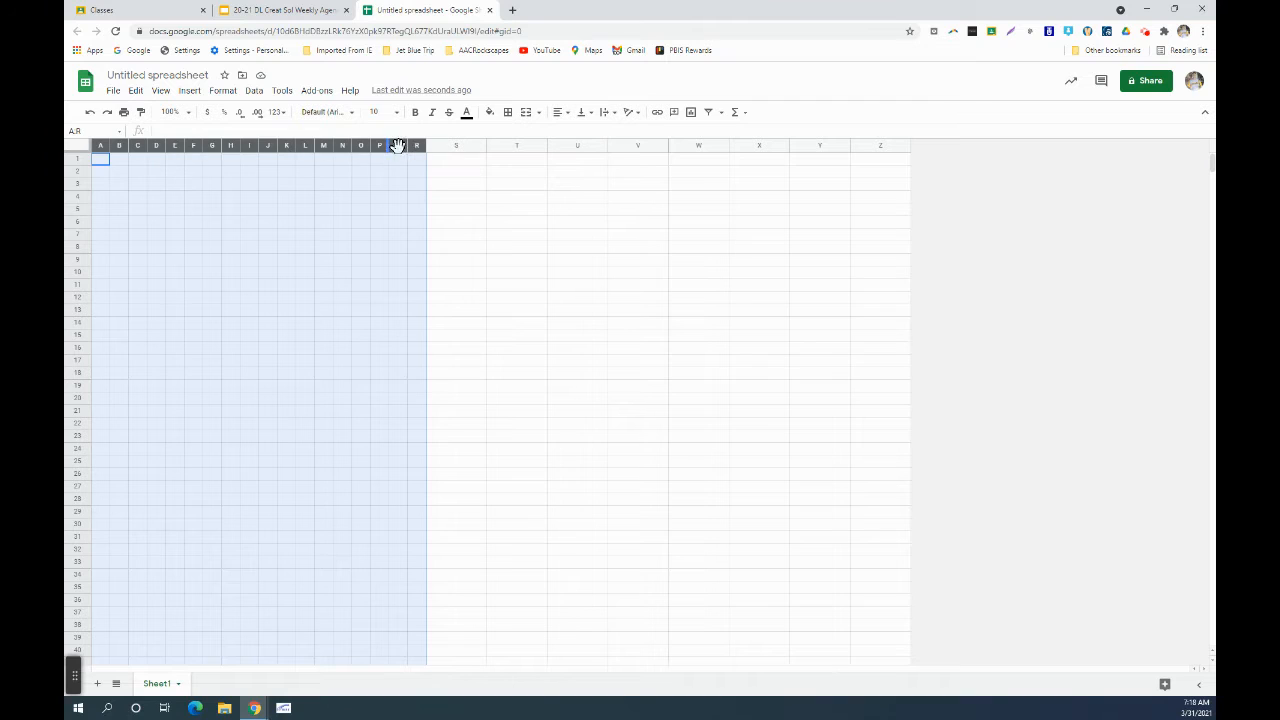
Step: Insert 18 columns to the right and another 18 to the left of the selected narrow columns A through R
key("ctrl")
key("ctrl")
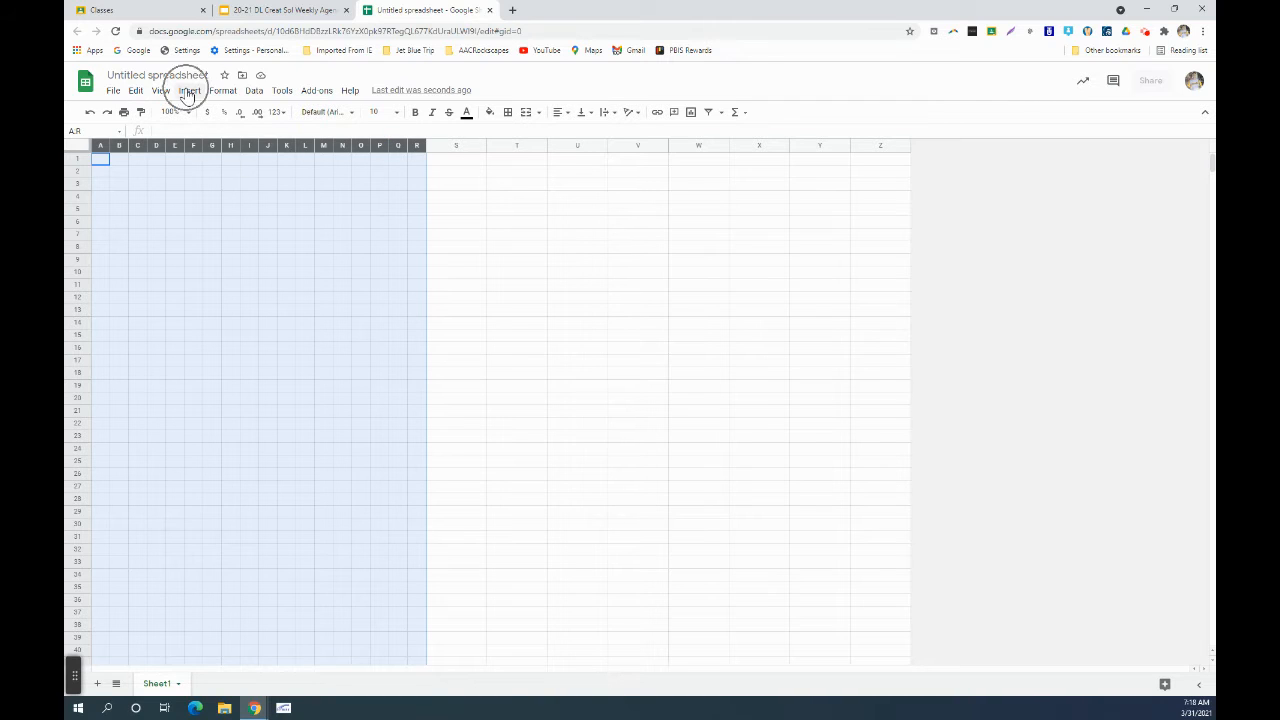
key("ctrl")
left_click(188, 92)
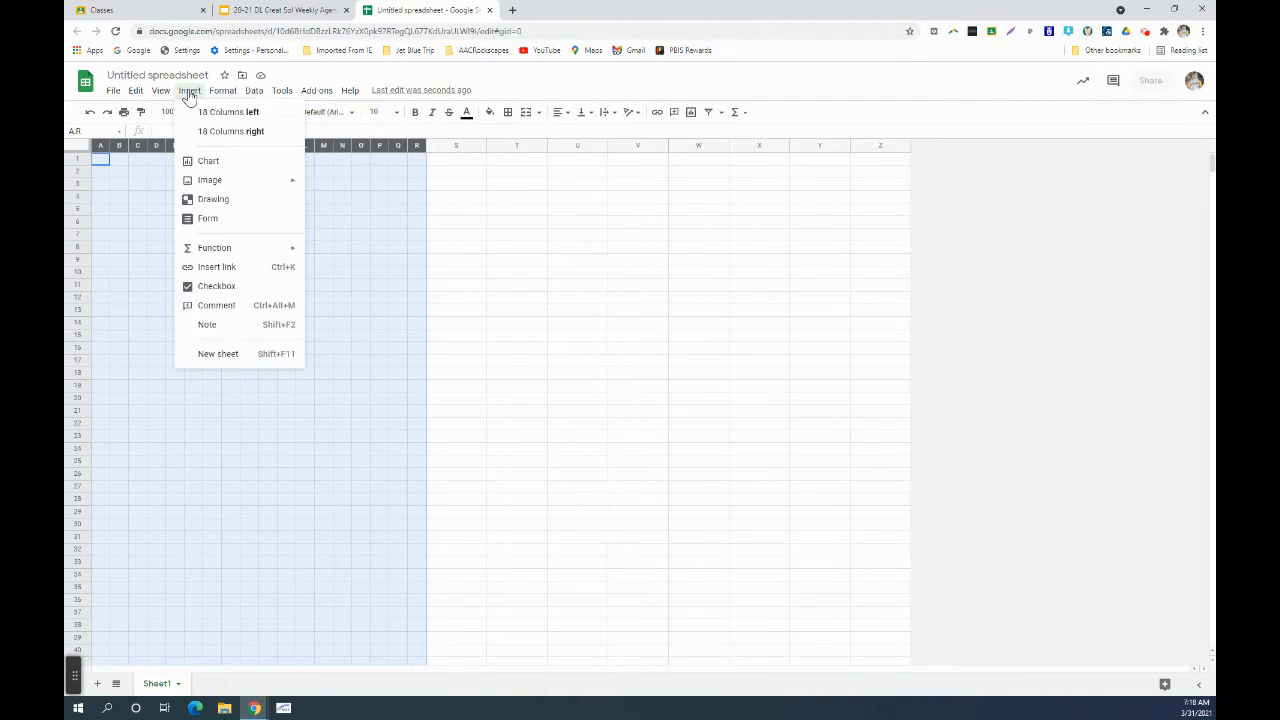
left_click(232, 131)
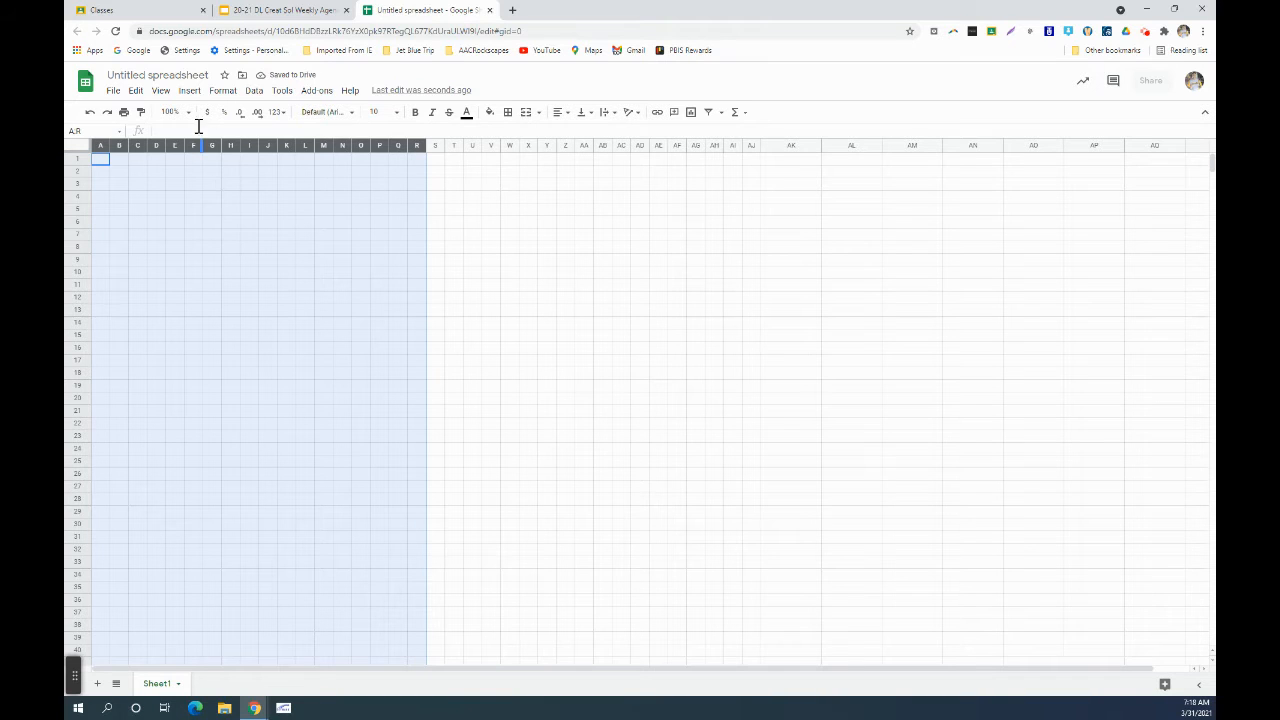
left_click(189, 92)
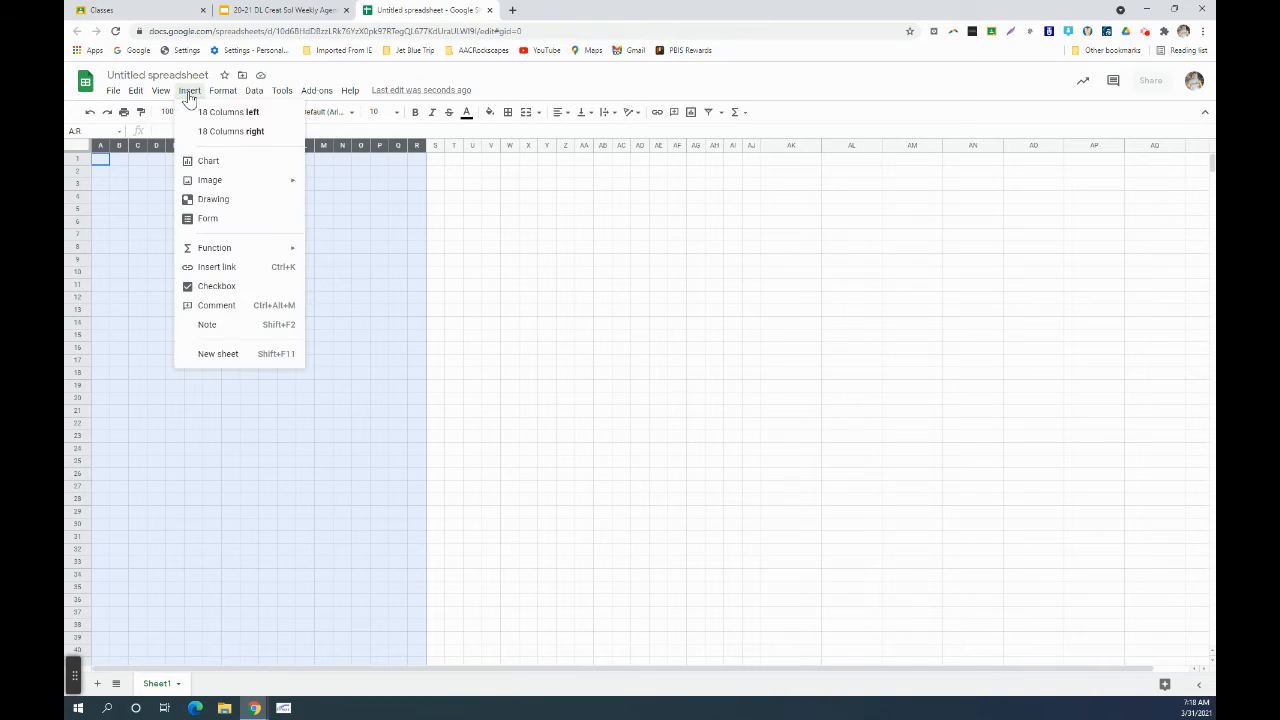
left_click(228, 111)
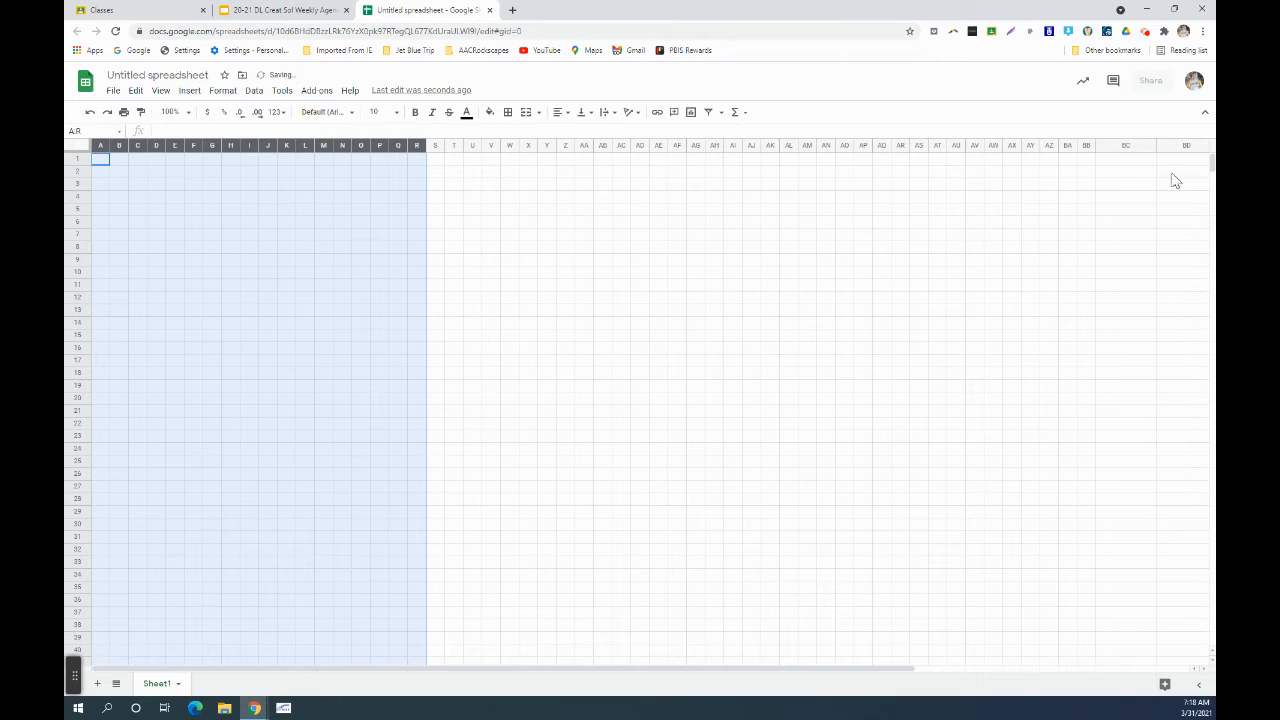
left_click(626, 200)
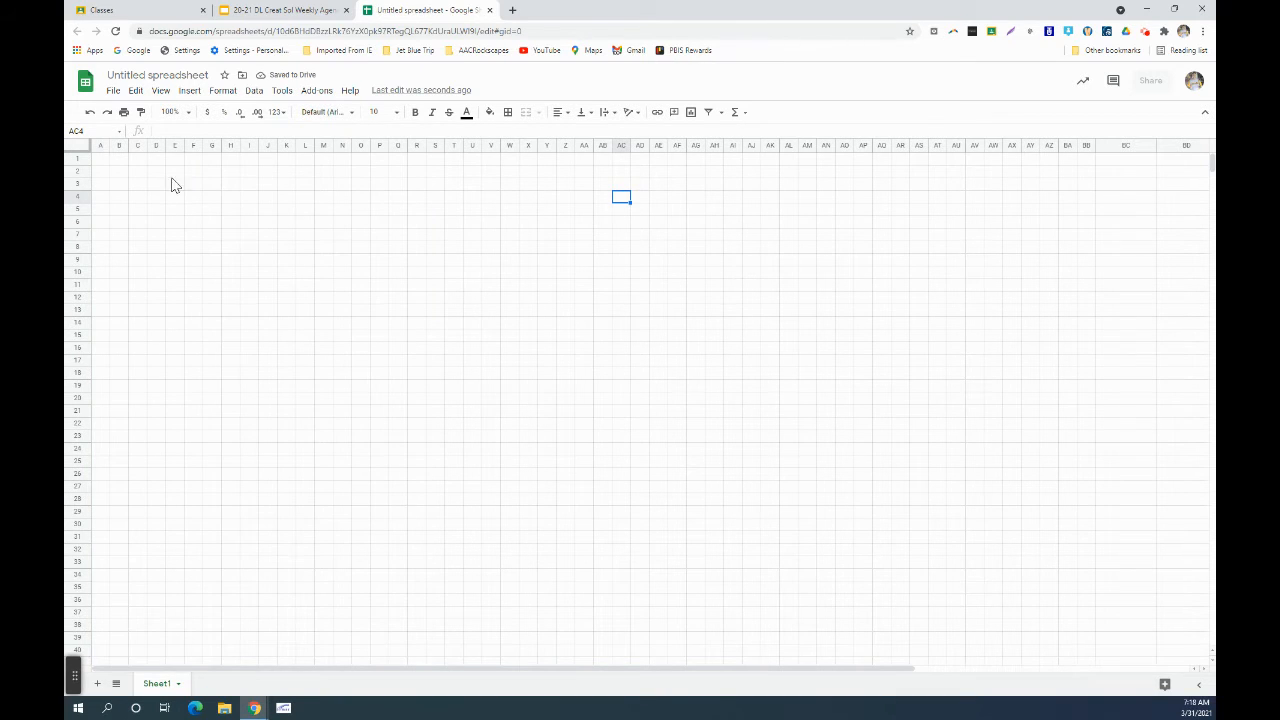
left_click_drag(137, 171, 752, 336)
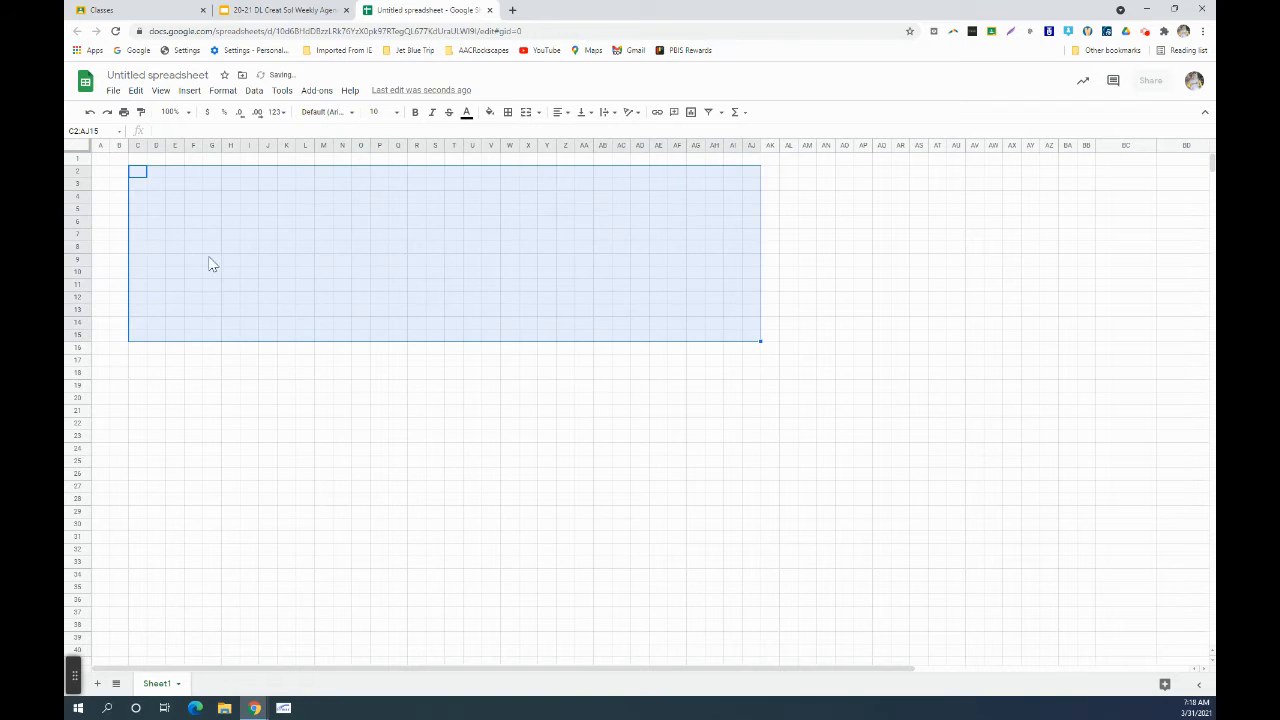
left_click_drag(174, 360, 684, 514)
left_click_drag(898, 260, 375, 447)
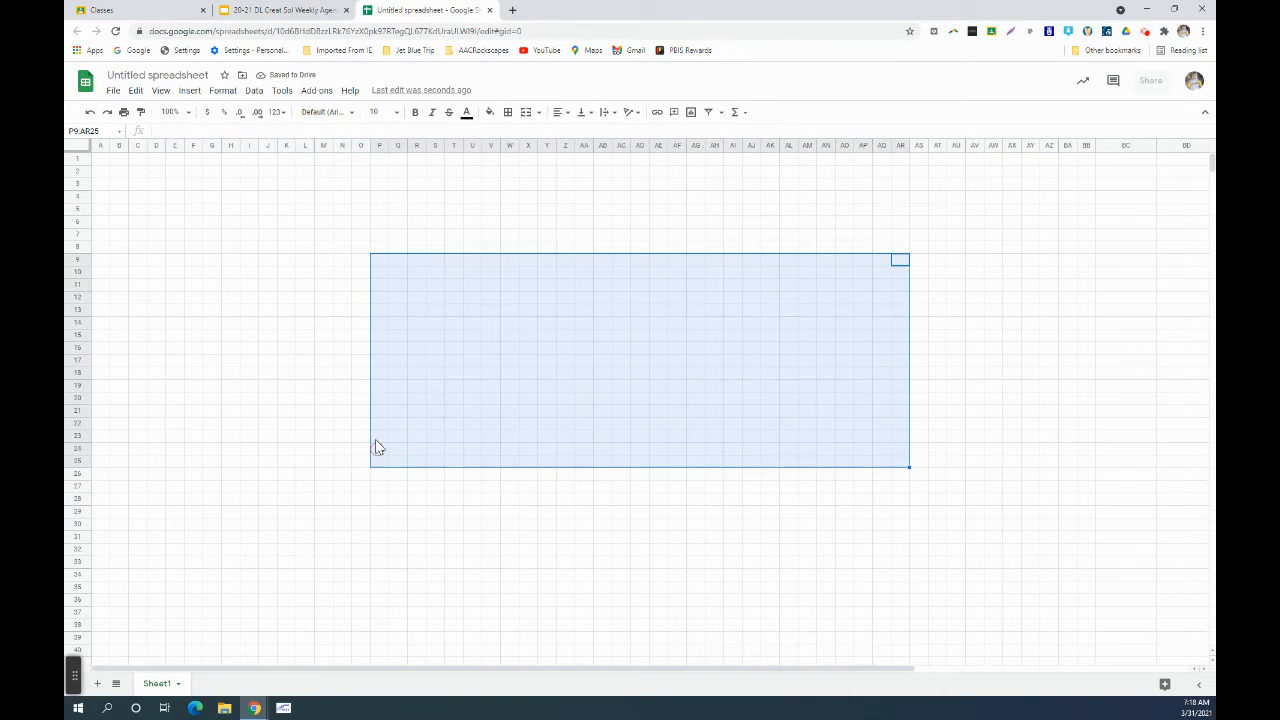
left_click_drag(285, 322, 669, 506)
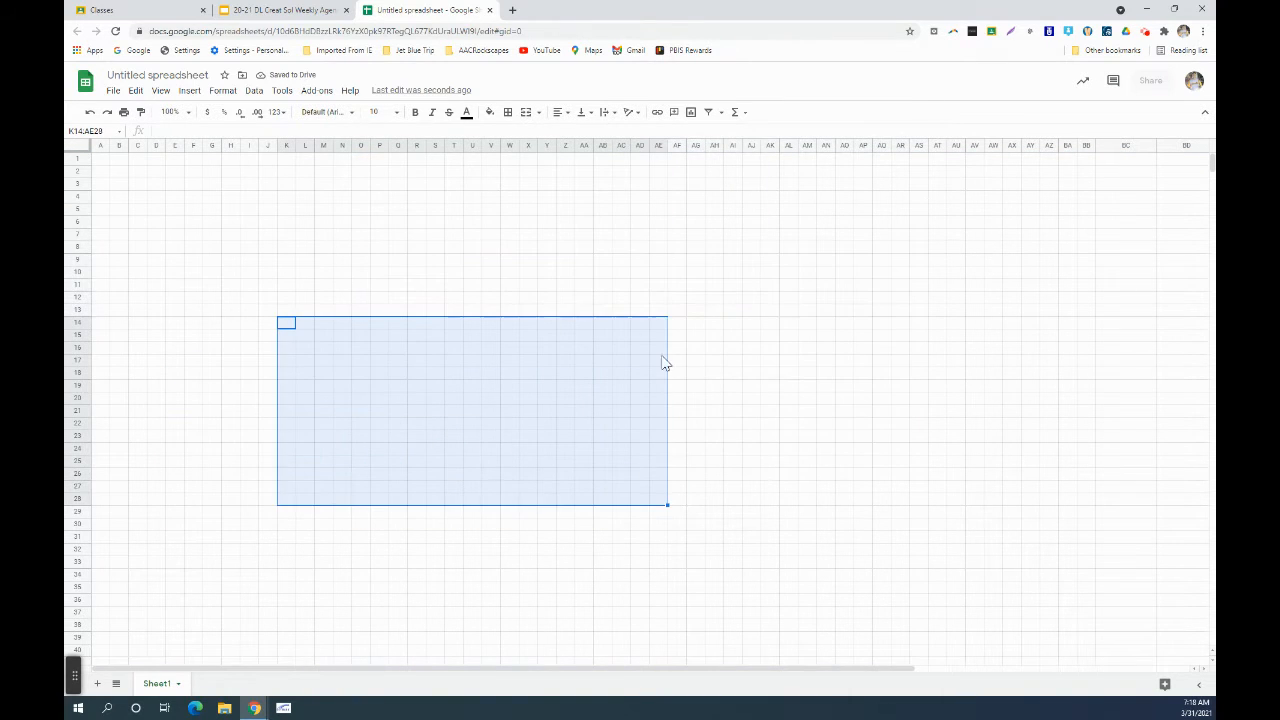
left_click(436, 250)
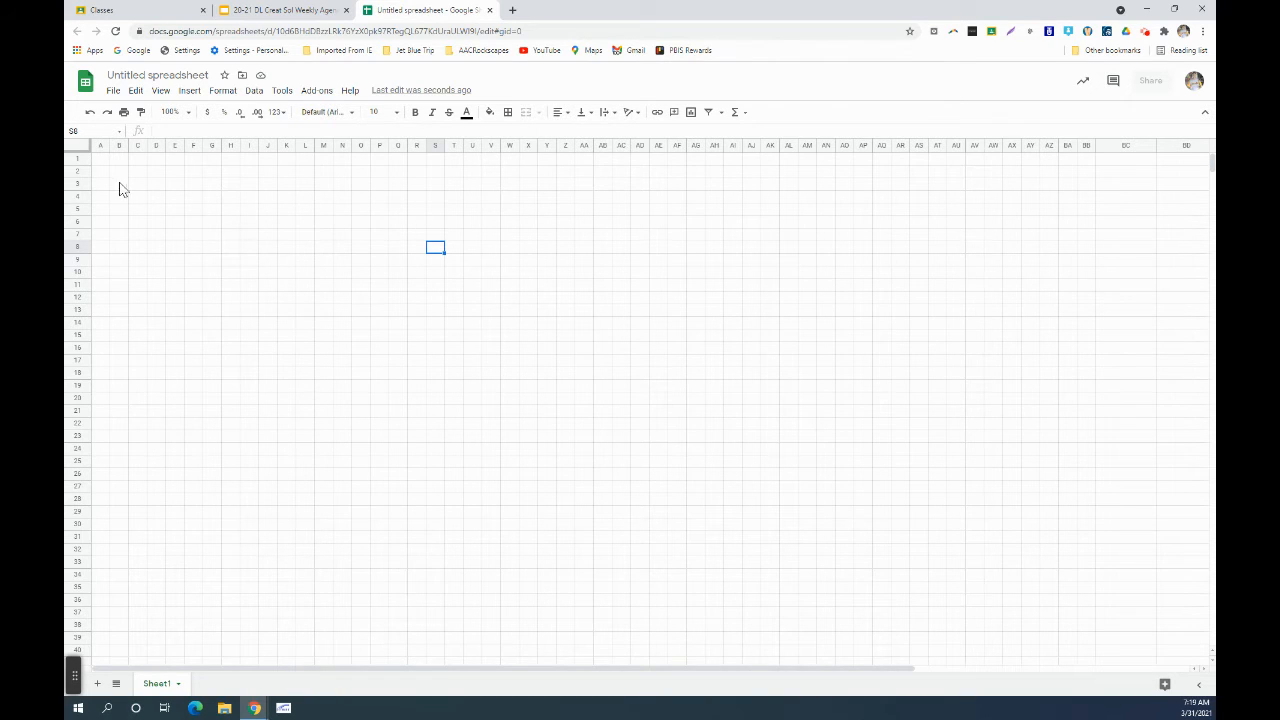
left_click(100, 146)
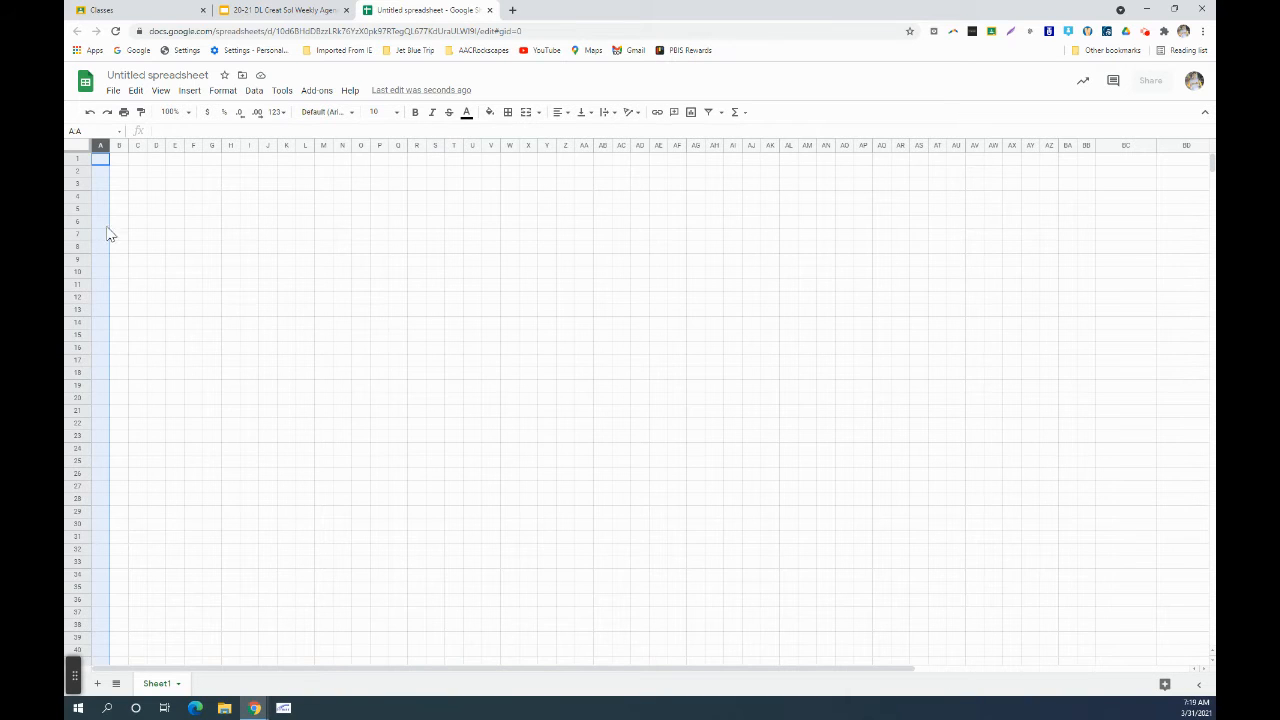
left_click(77, 159)
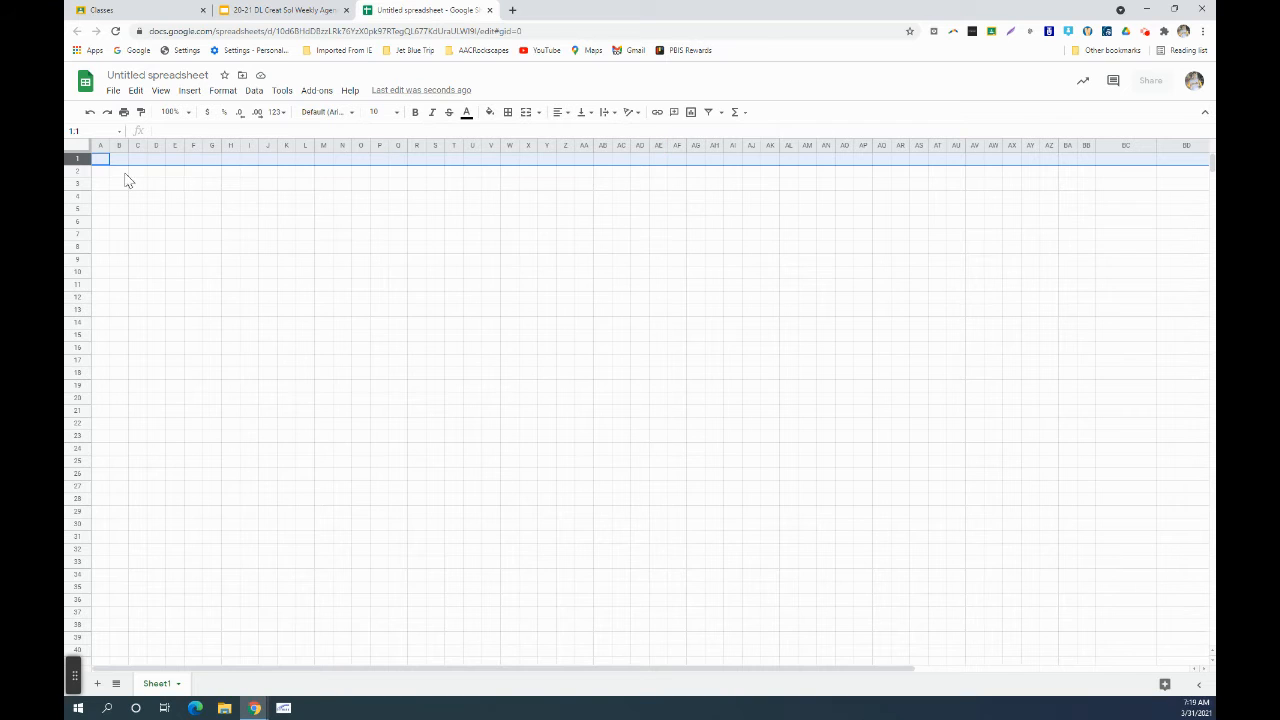
Step: Enter the numbers 1, 2 and 3 in cells B2, C2 and D2
left_click(120, 172)
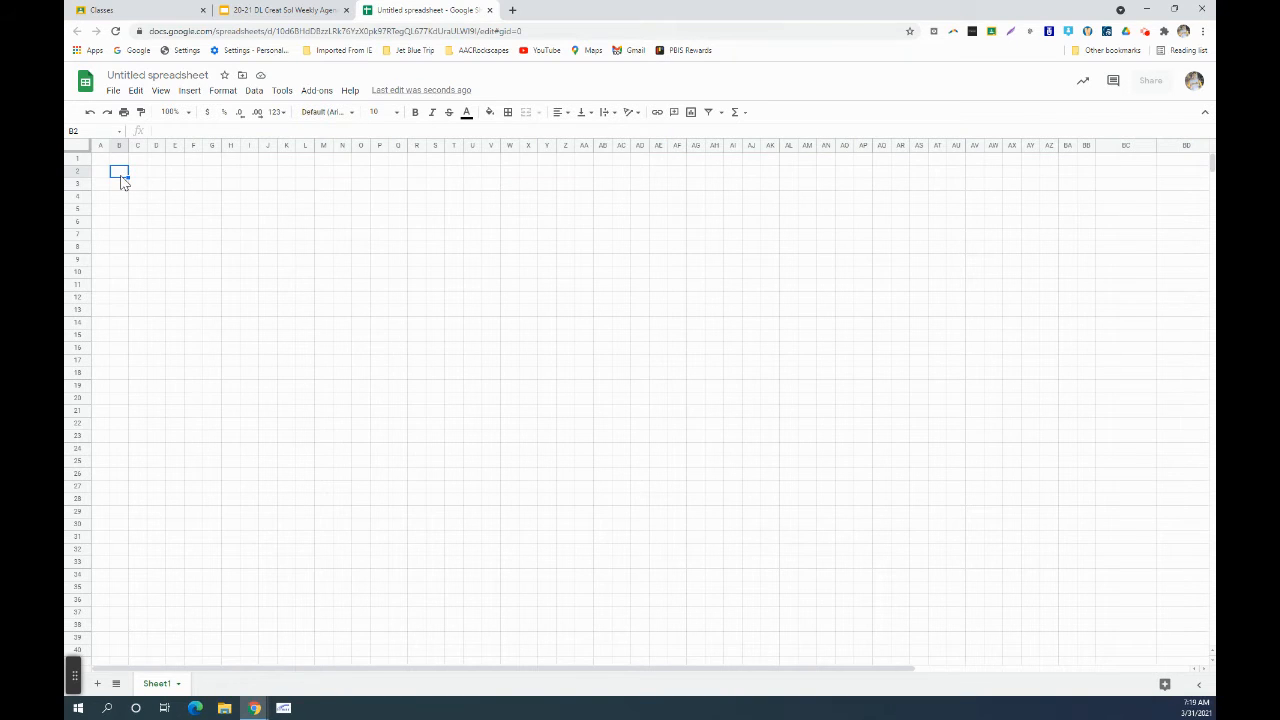
left_click(122, 181)
type("1")
left_click(137, 181)
type("2")
left_click(156, 177)
left_click(177, 186)
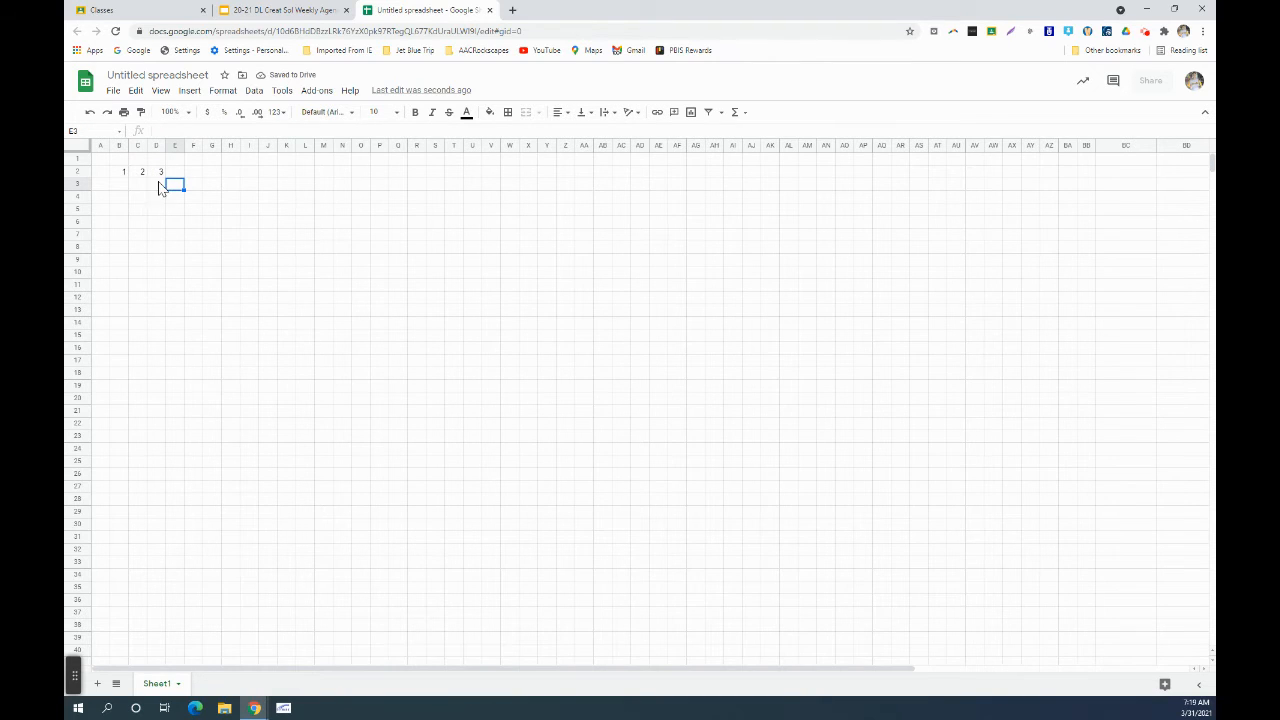
Step: Extend the 1, 2, 3 series from B2:D2 along row 2 up to 33 in cell AH2
left_click_drag(122, 172, 160, 172)
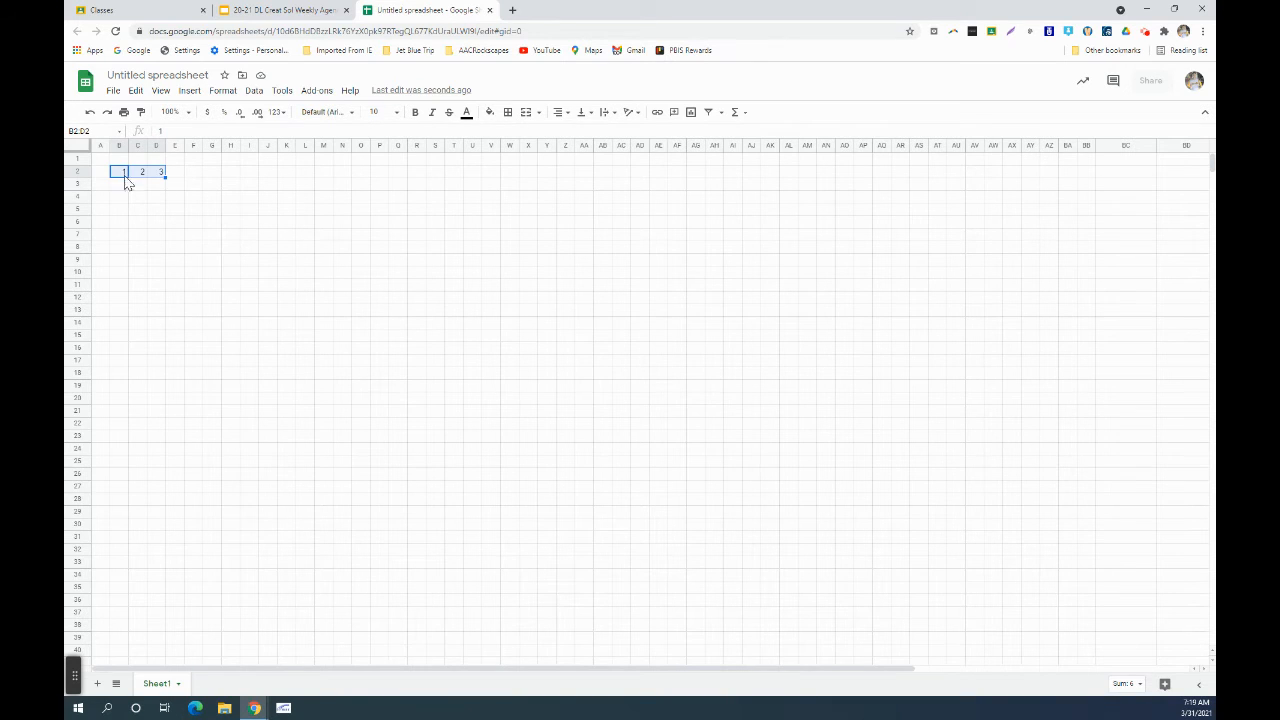
left_click(124, 208)
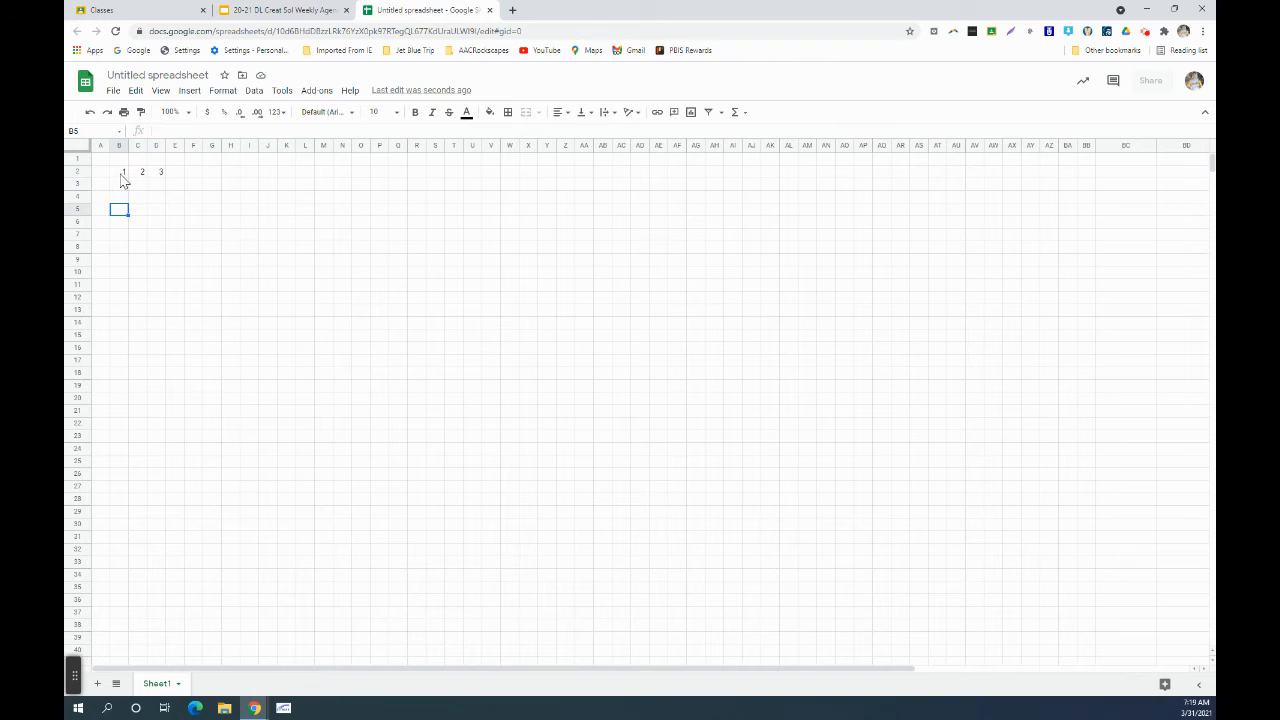
left_click_drag(122, 174, 164, 174)
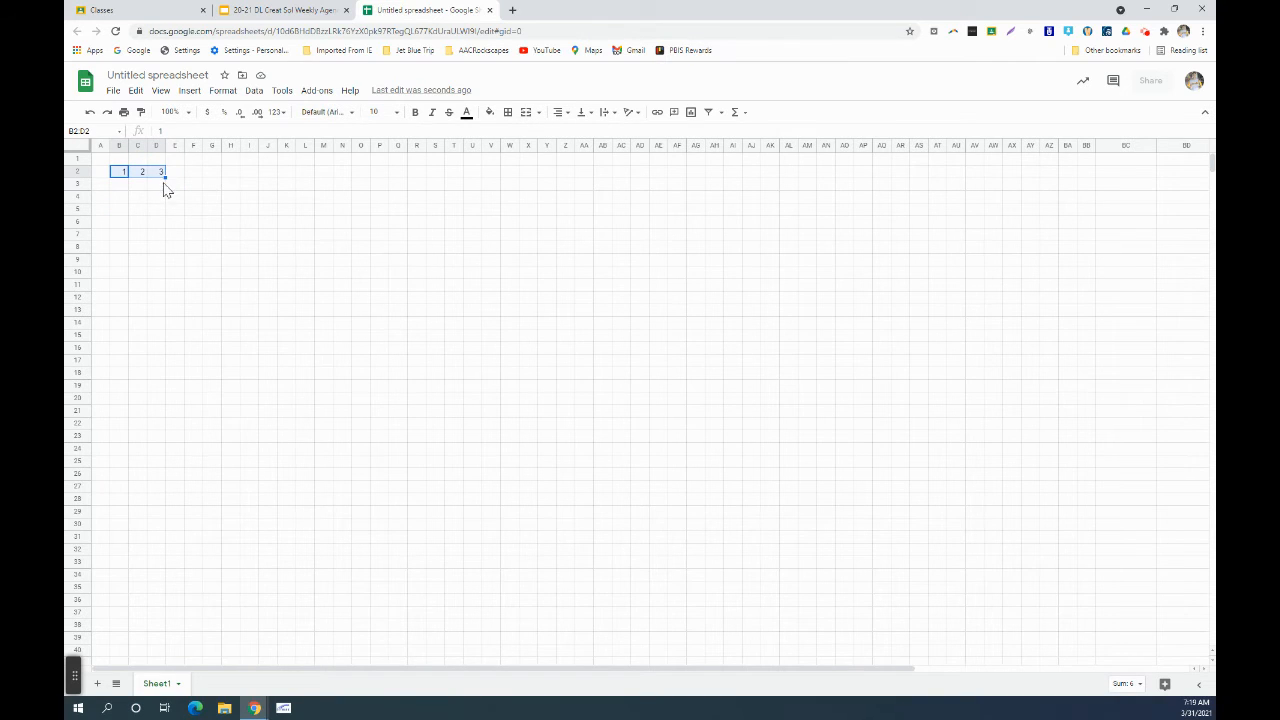
left_click(166, 177)
left_click_drag(166, 177, 721, 172)
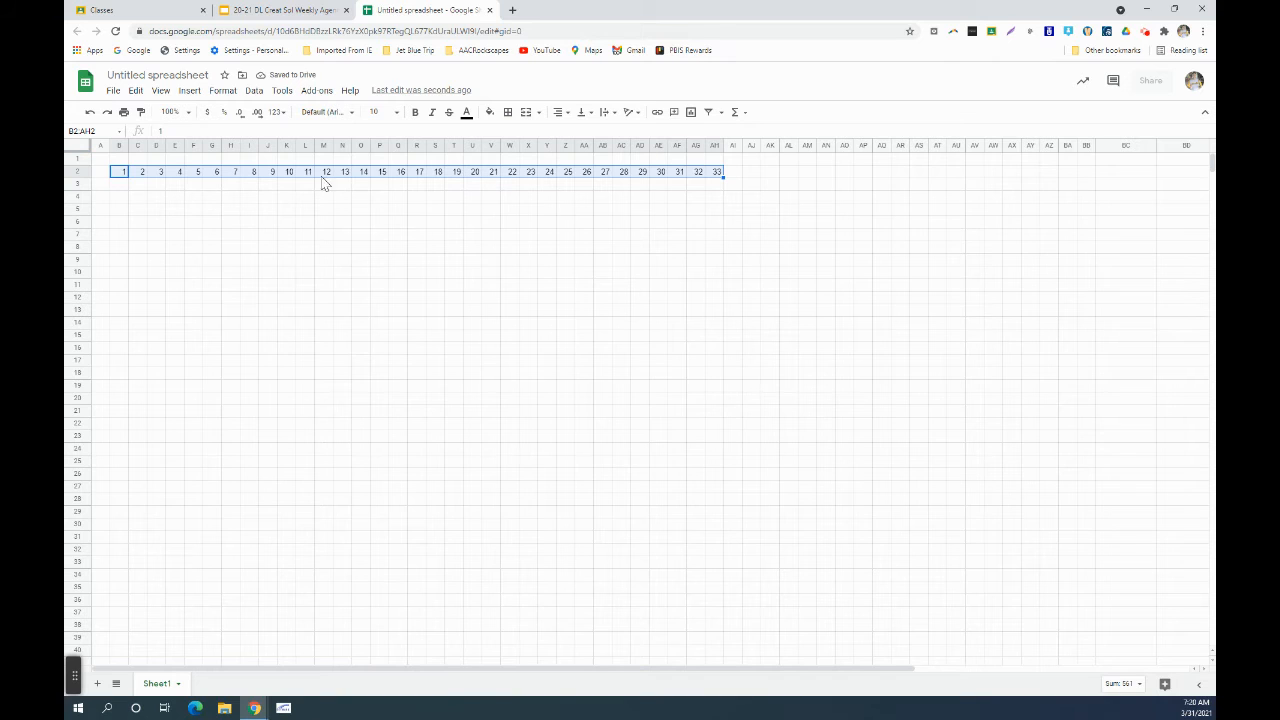
Step: Delete the 33 from cell AH2 so the number row ends at 32
left_click(716, 185)
left_click(716, 173)
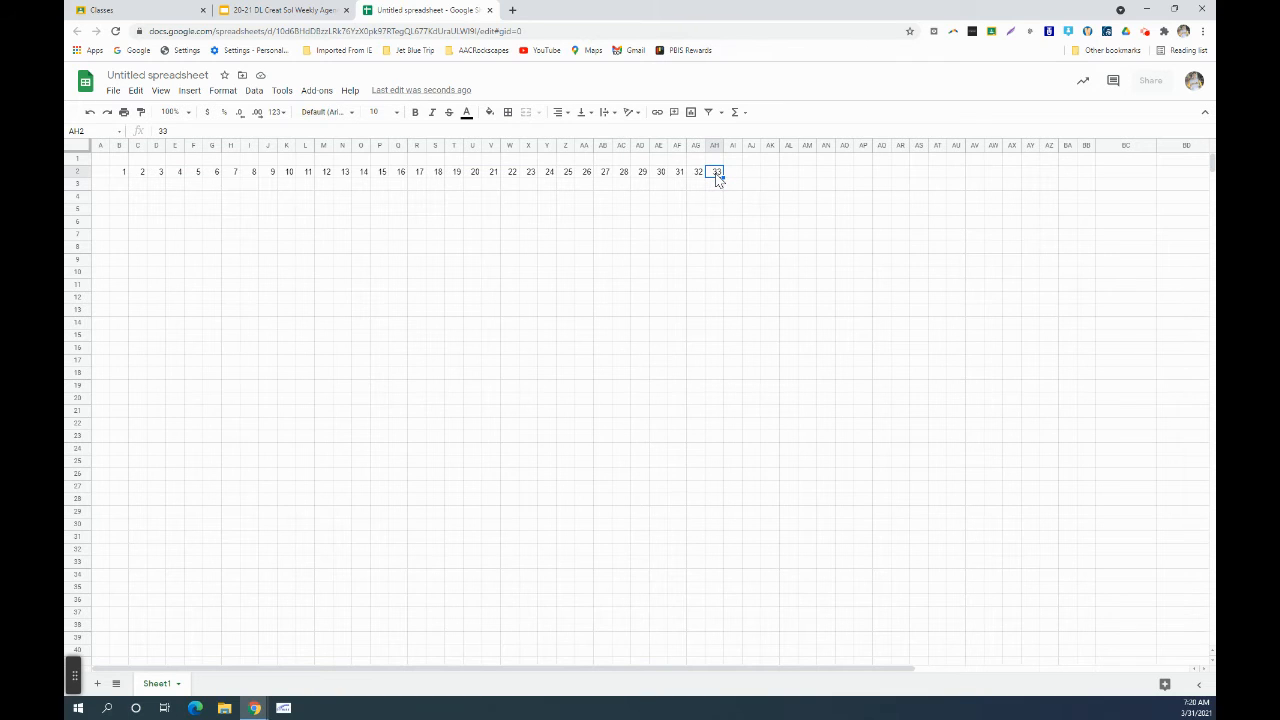
key("Delete")
left_click(474, 210)
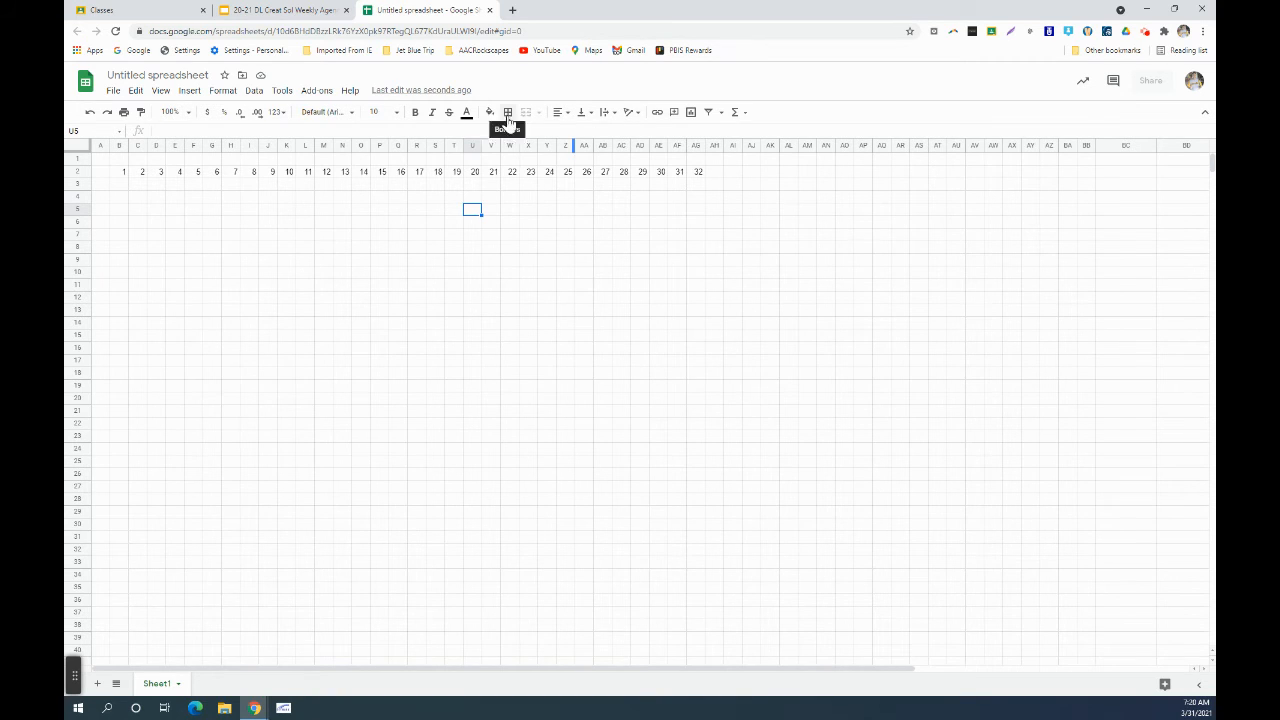
key("ctrl")
key("ctrl")
key("ctrl")
key("ctrl")
key("ctrl")
key("ctrl")
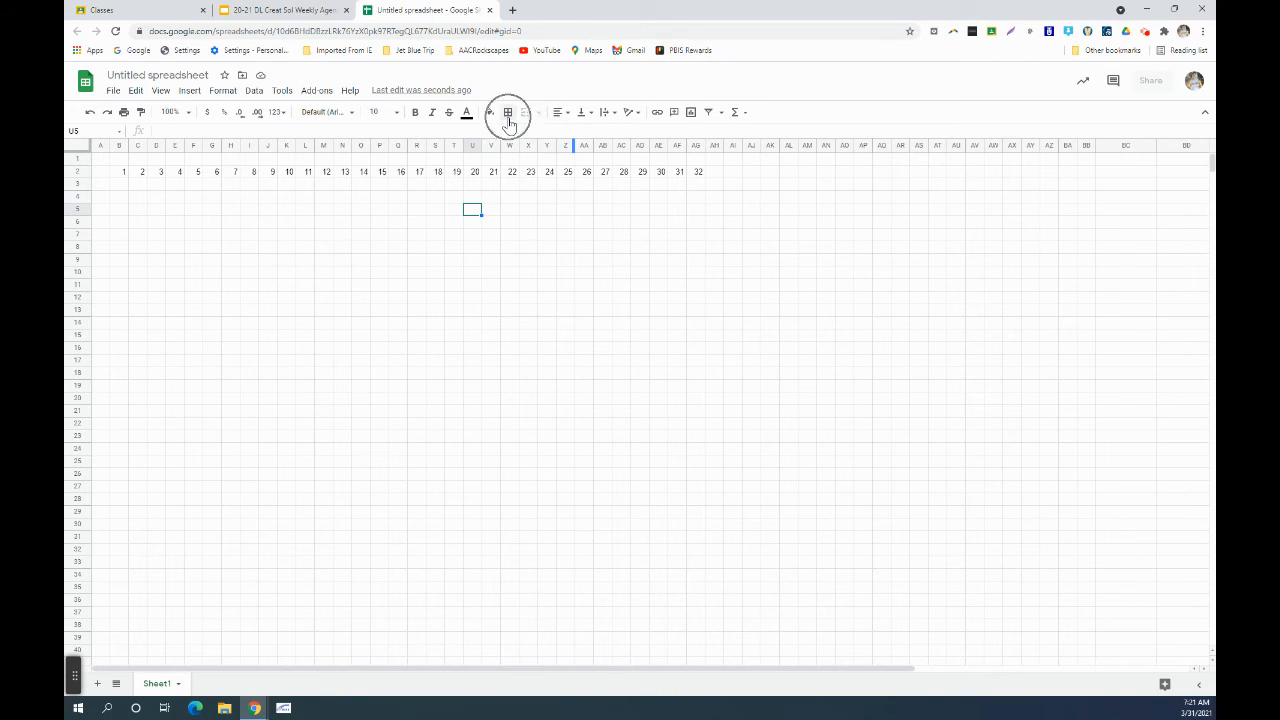
left_click(509, 118)
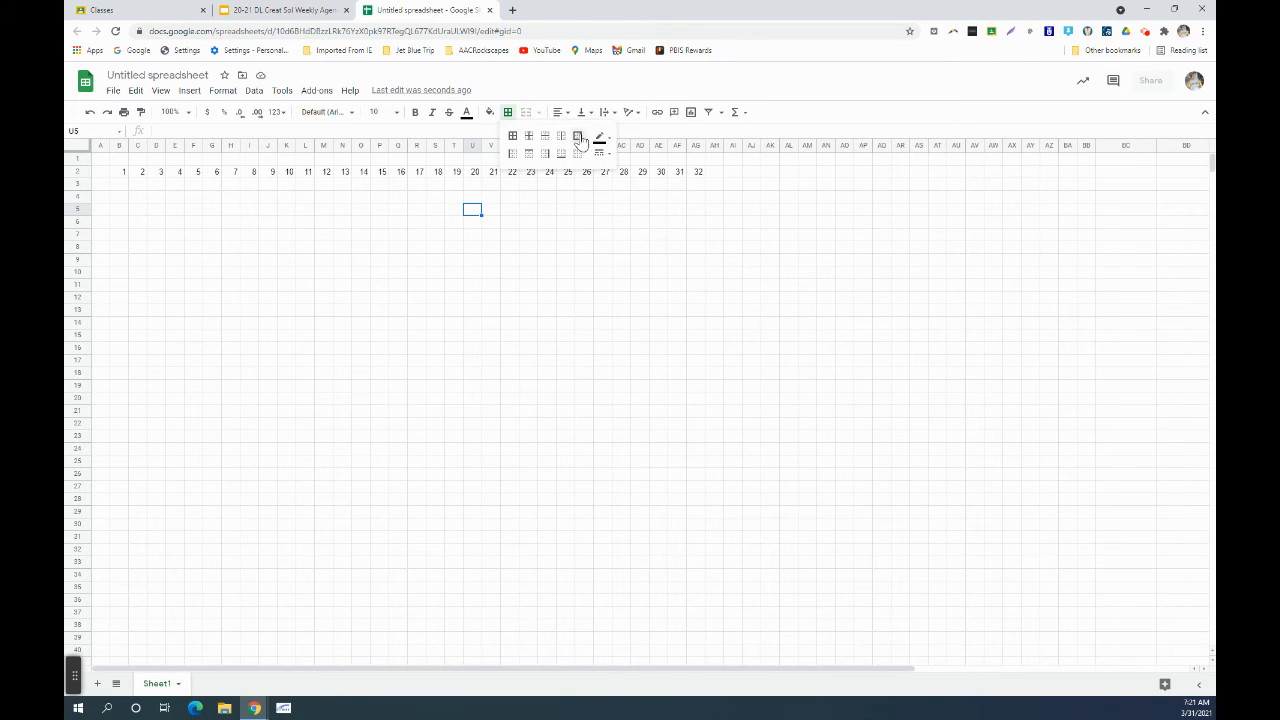
key("ctrl")
key("ctrl")
Step: Try an outer border and then all borders on the cell range N9:AB22
left_click_drag(342, 259, 603, 428)
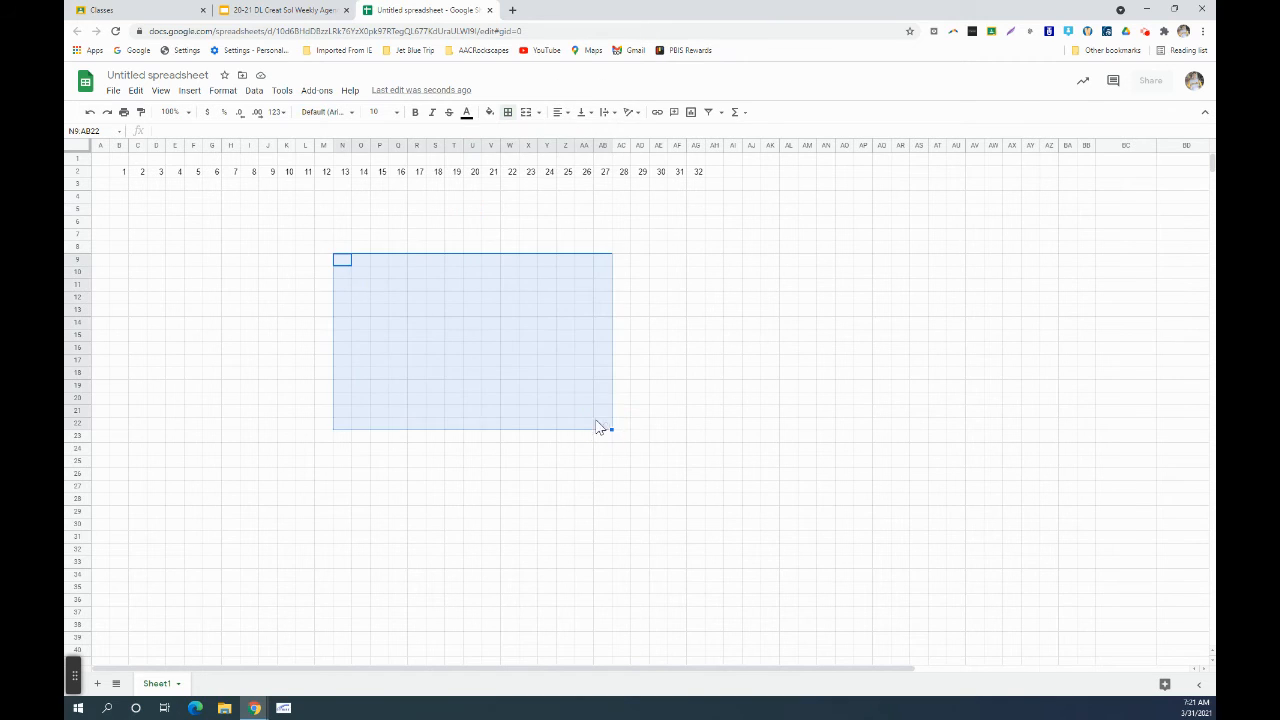
left_click(508, 112)
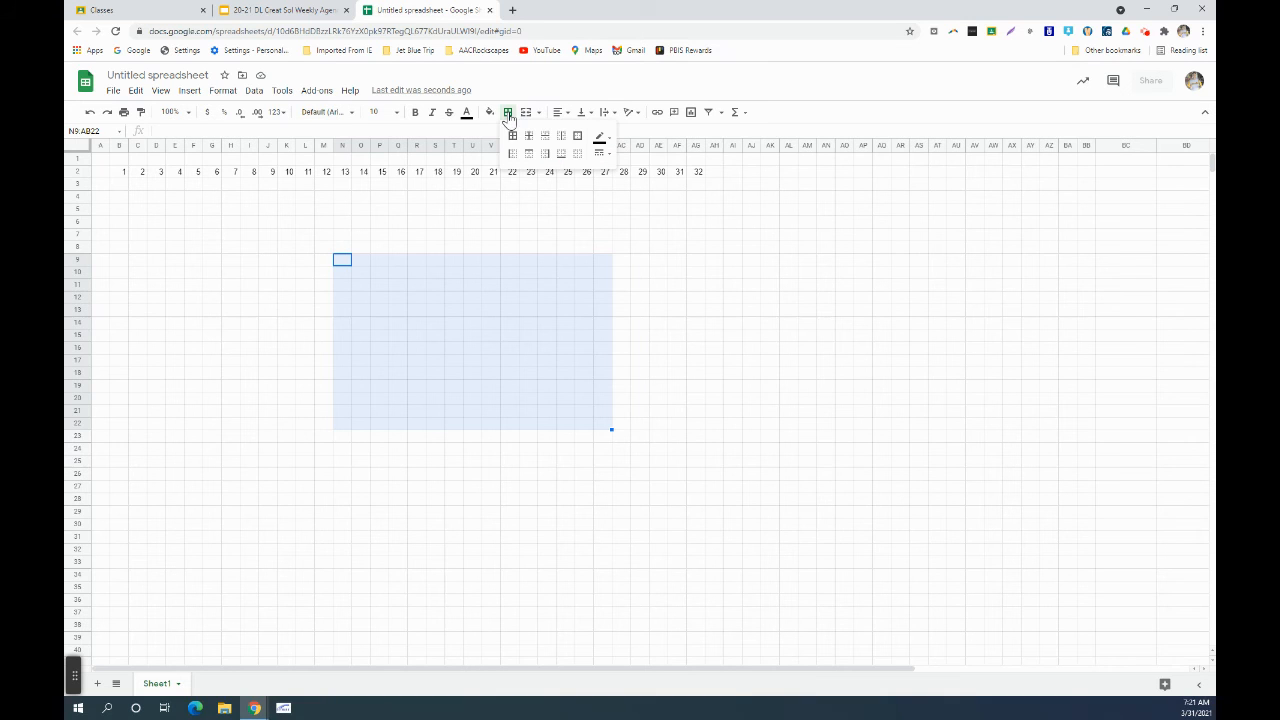
left_click(578, 137)
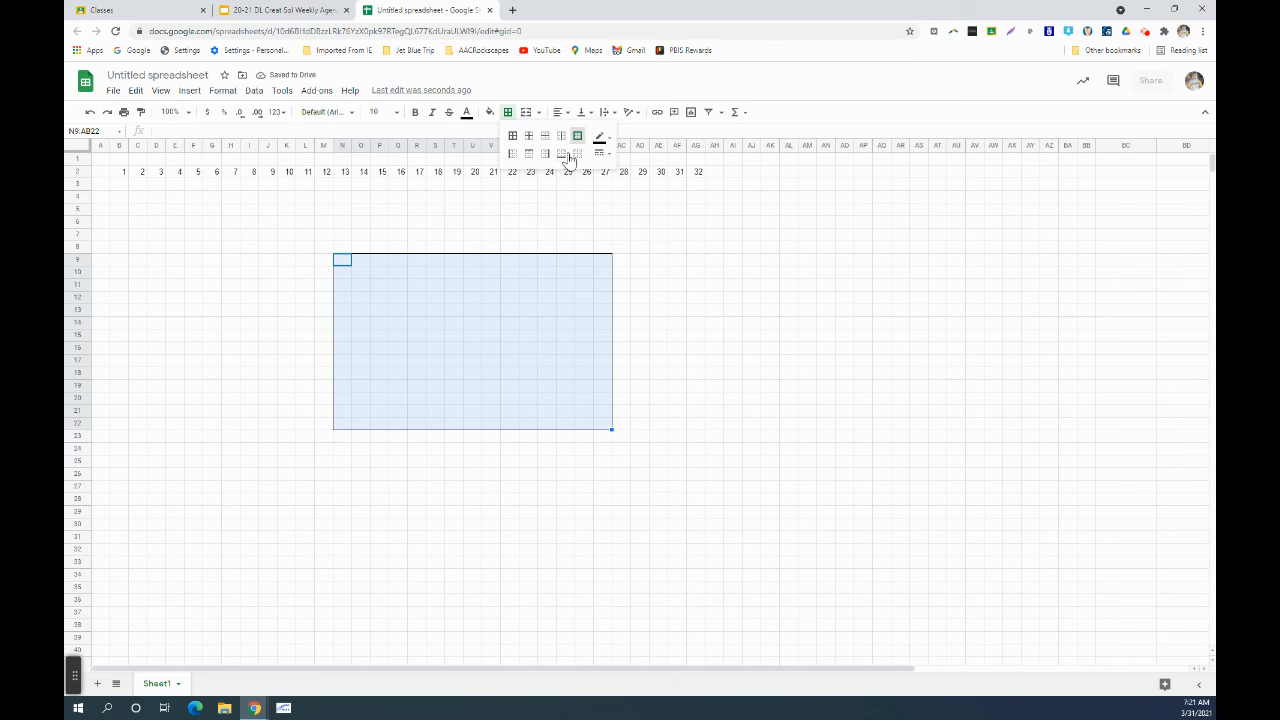
left_click(512, 138)
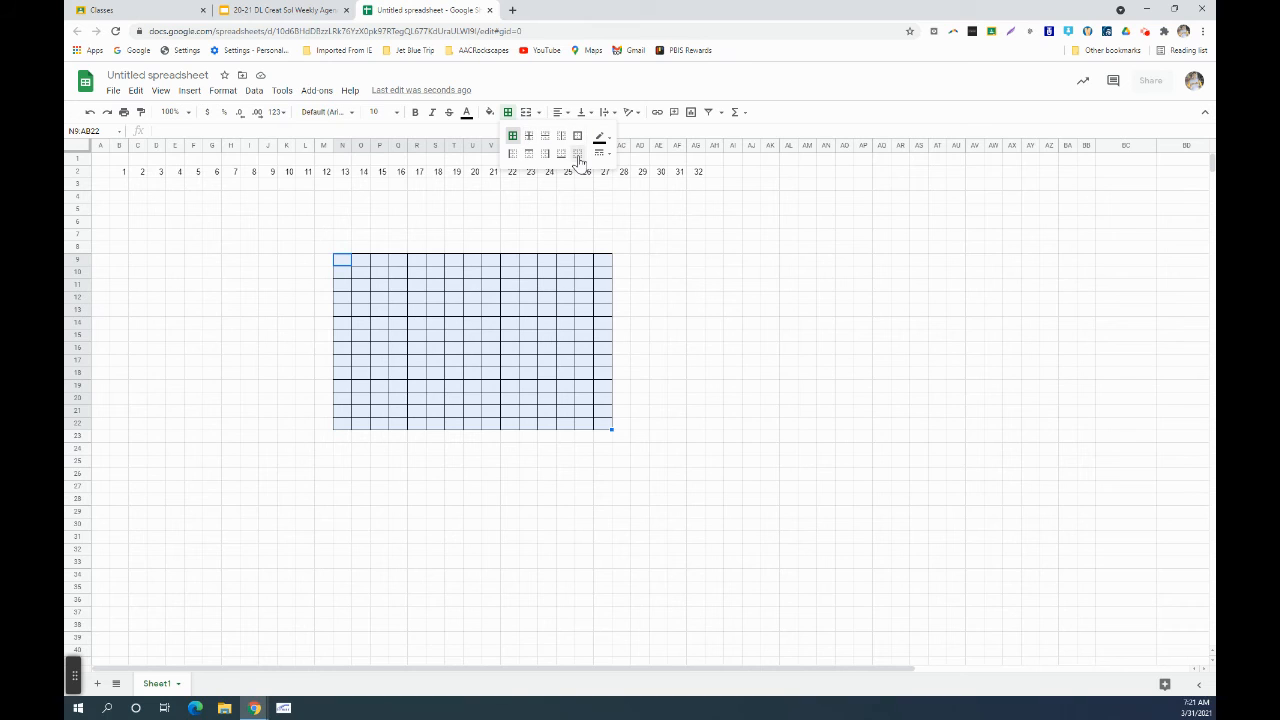
Step: Clear all borders from the cell range N9:AB22 and deselect it
left_click(574, 163)
left_click(580, 162)
left_click(578, 160)
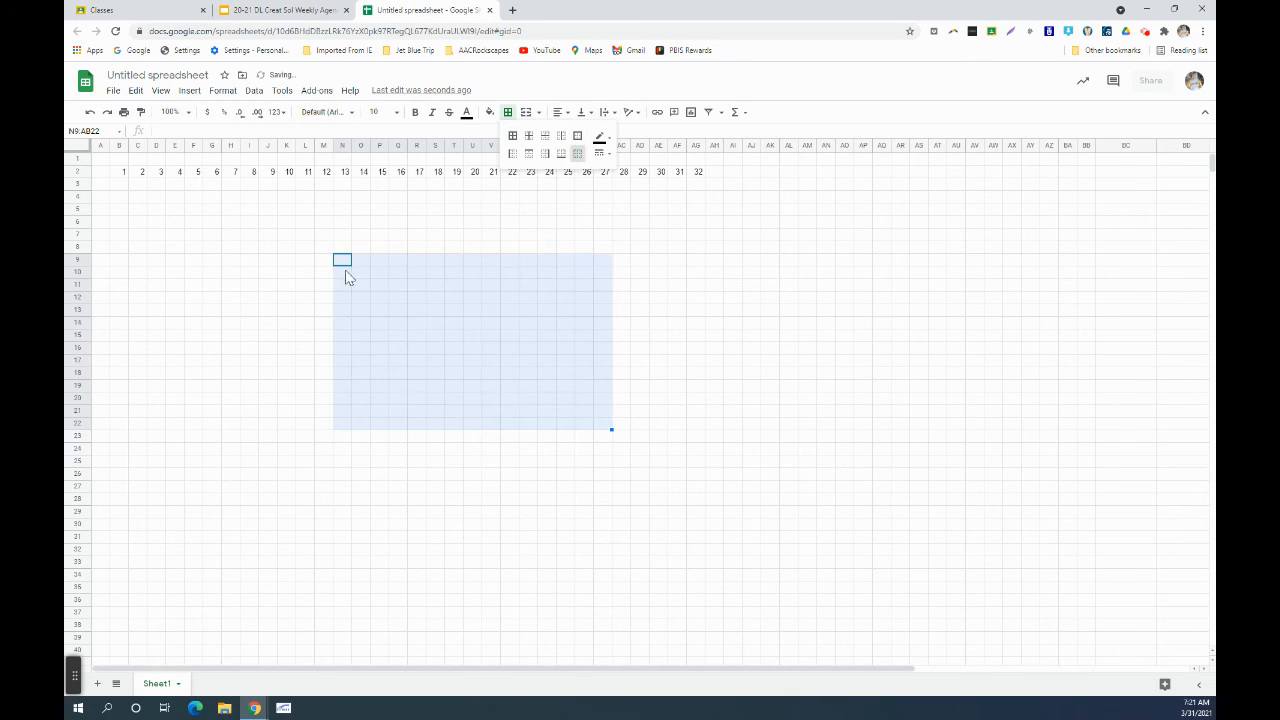
left_click(673, 362)
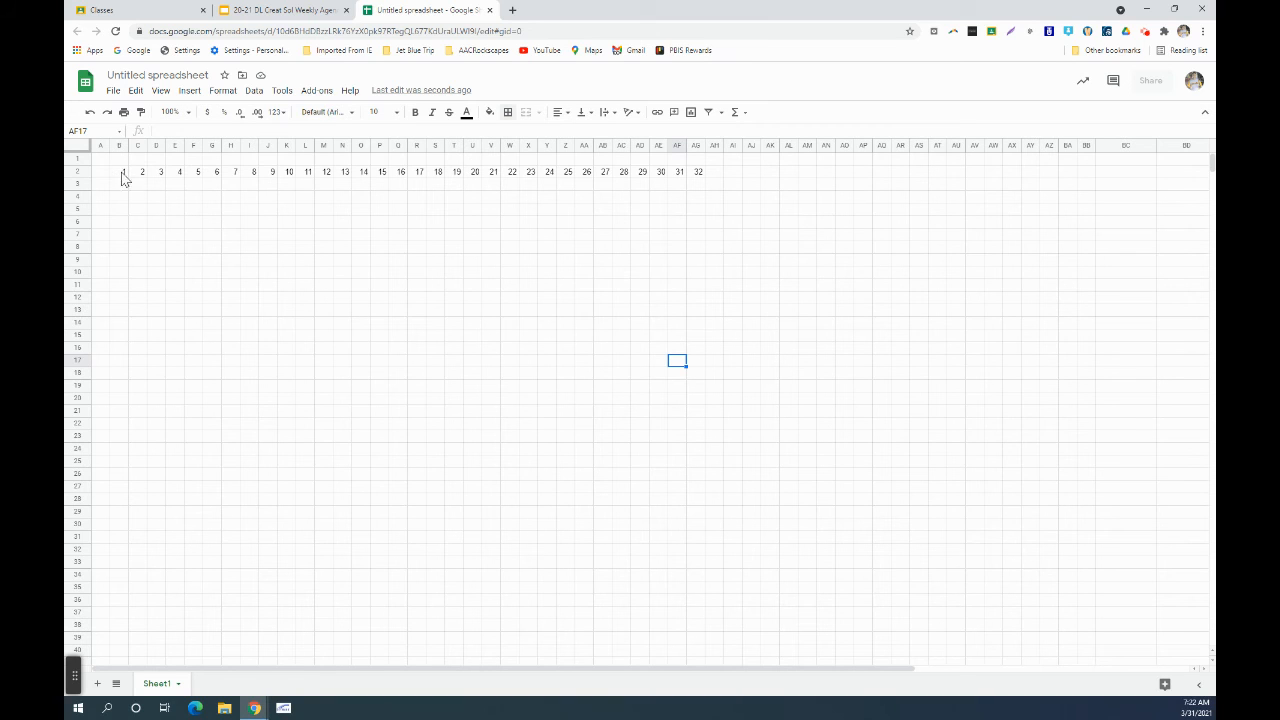
Step: Add a right border to cells A2:A16
left_click_drag(102, 173, 95, 350)
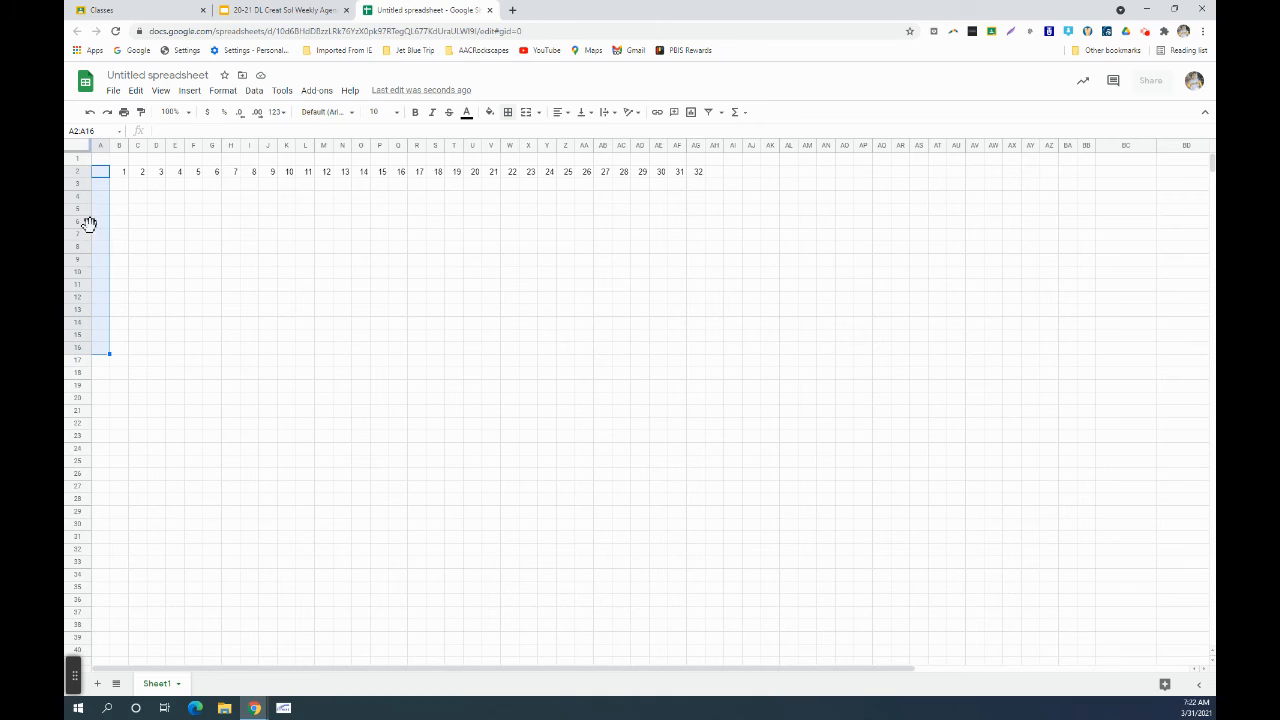
left_click(508, 113)
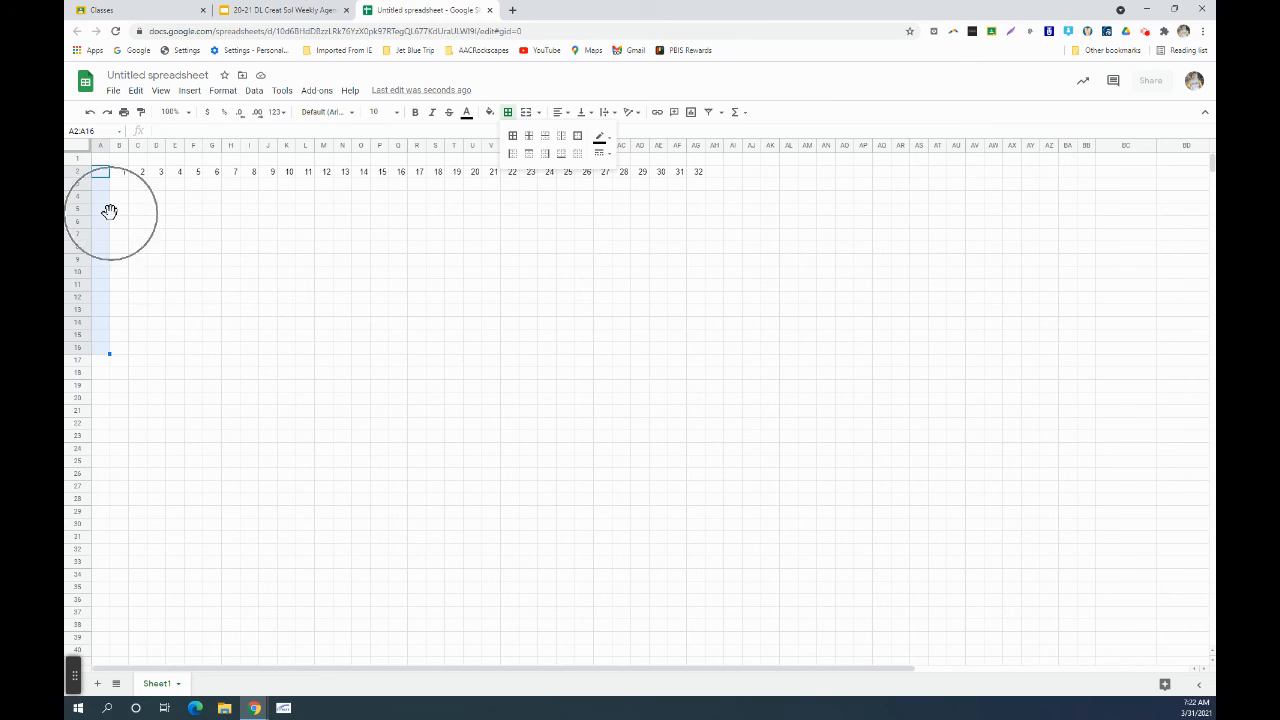
left_click(546, 158)
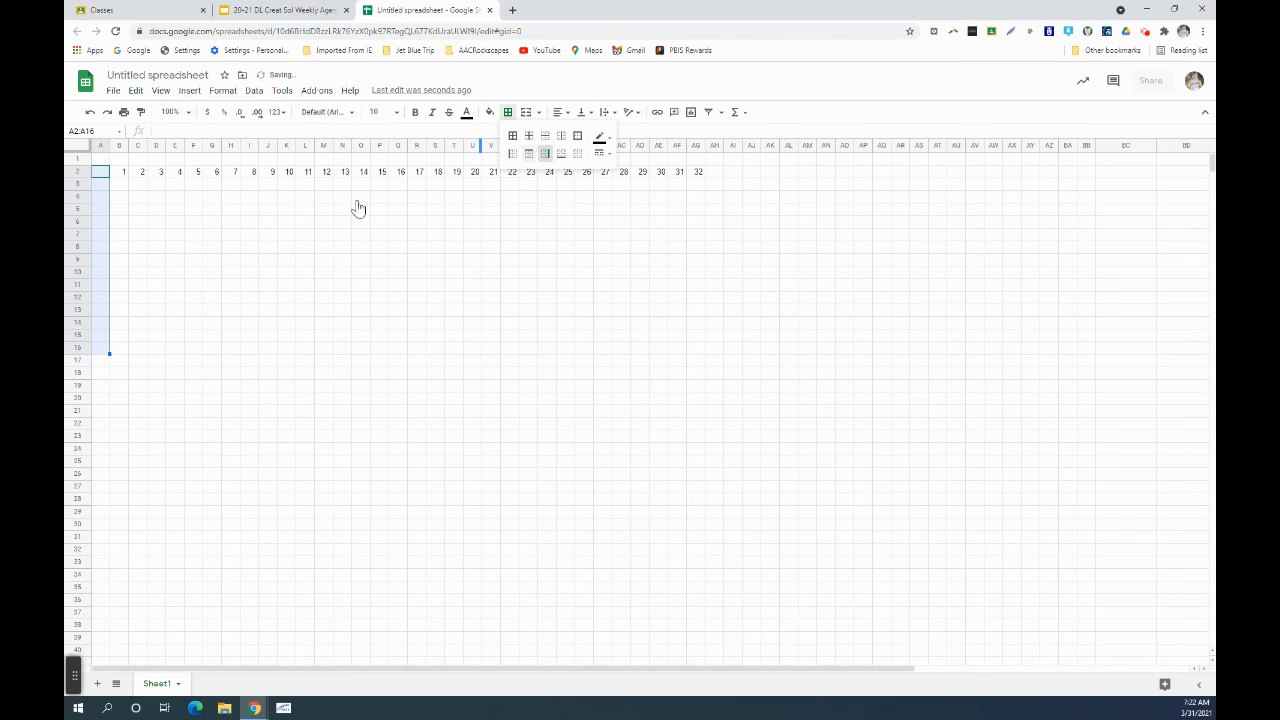
Step: Add a right border to cells AG2:AG16 and deselect the range
left_click(134, 222)
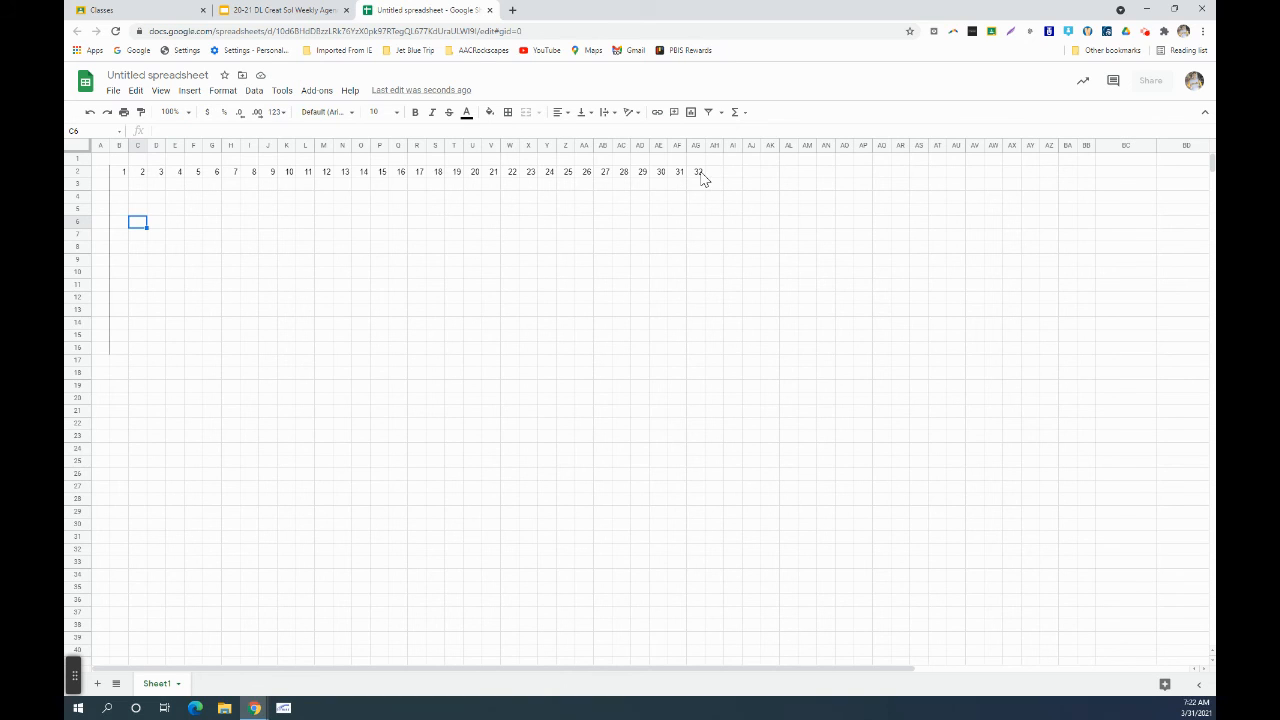
left_click_drag(700, 173, 698, 350)
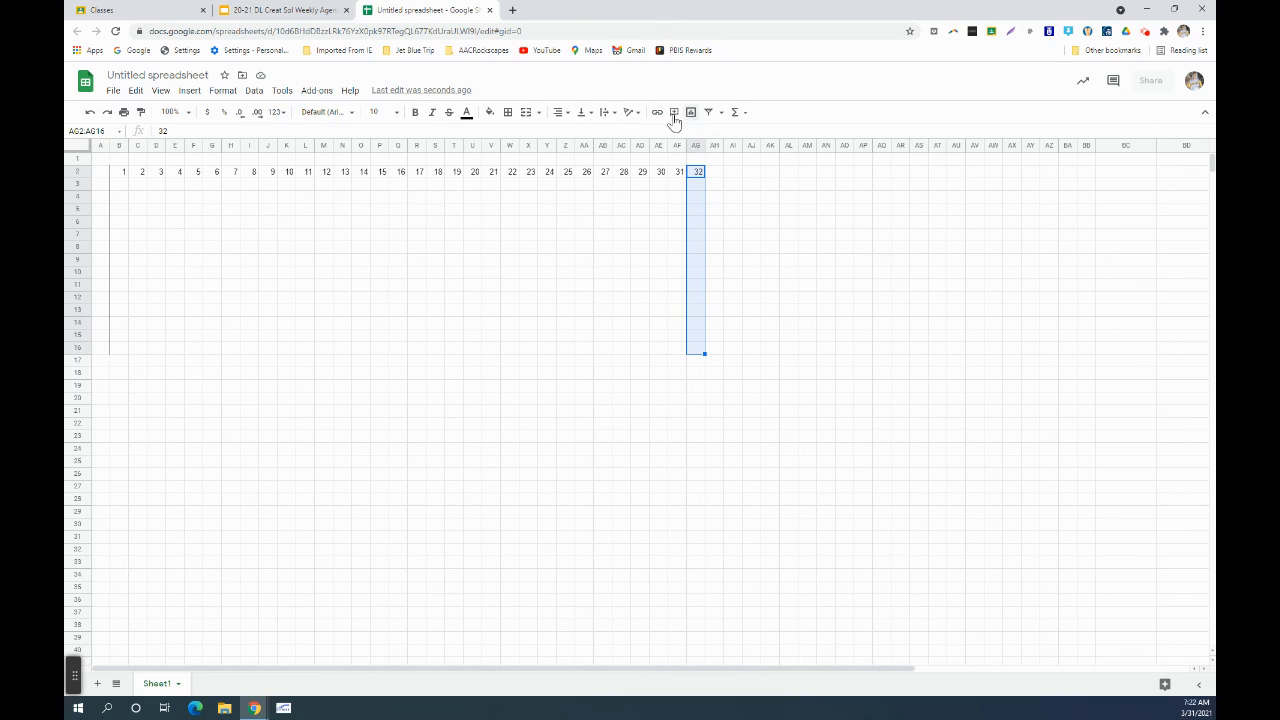
left_click(507, 112)
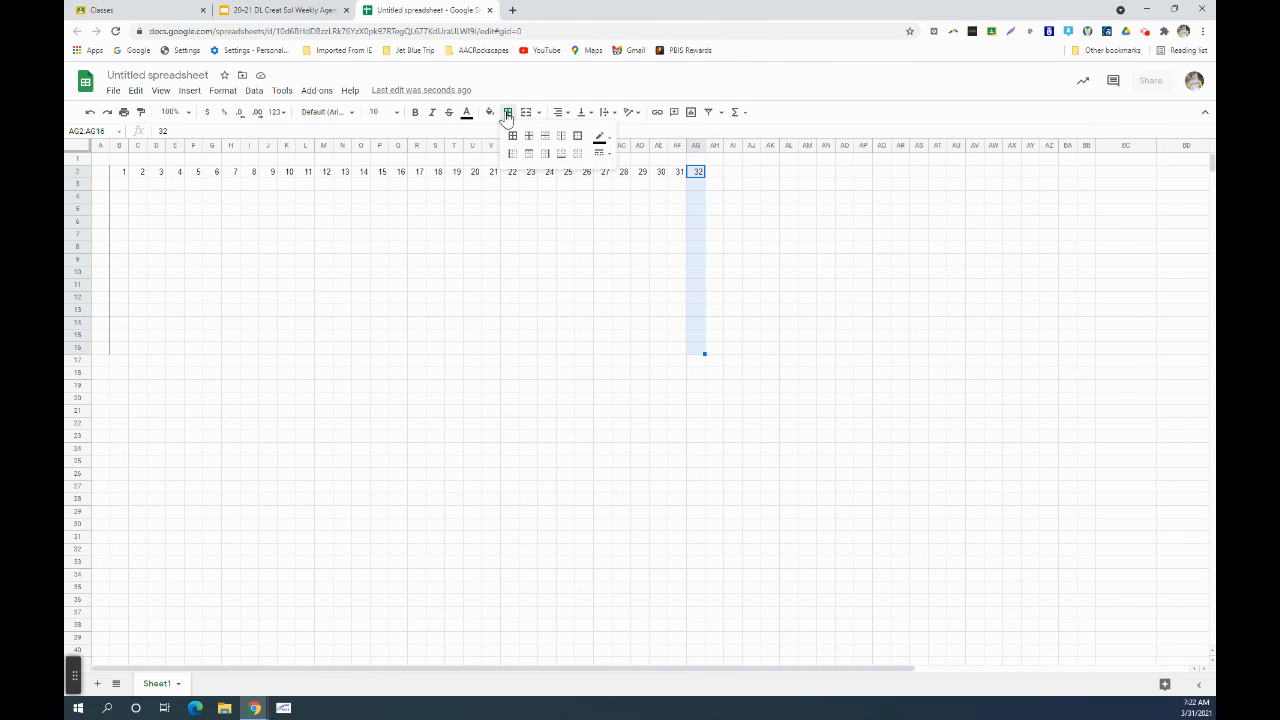
left_click(546, 154)
left_click(645, 250)
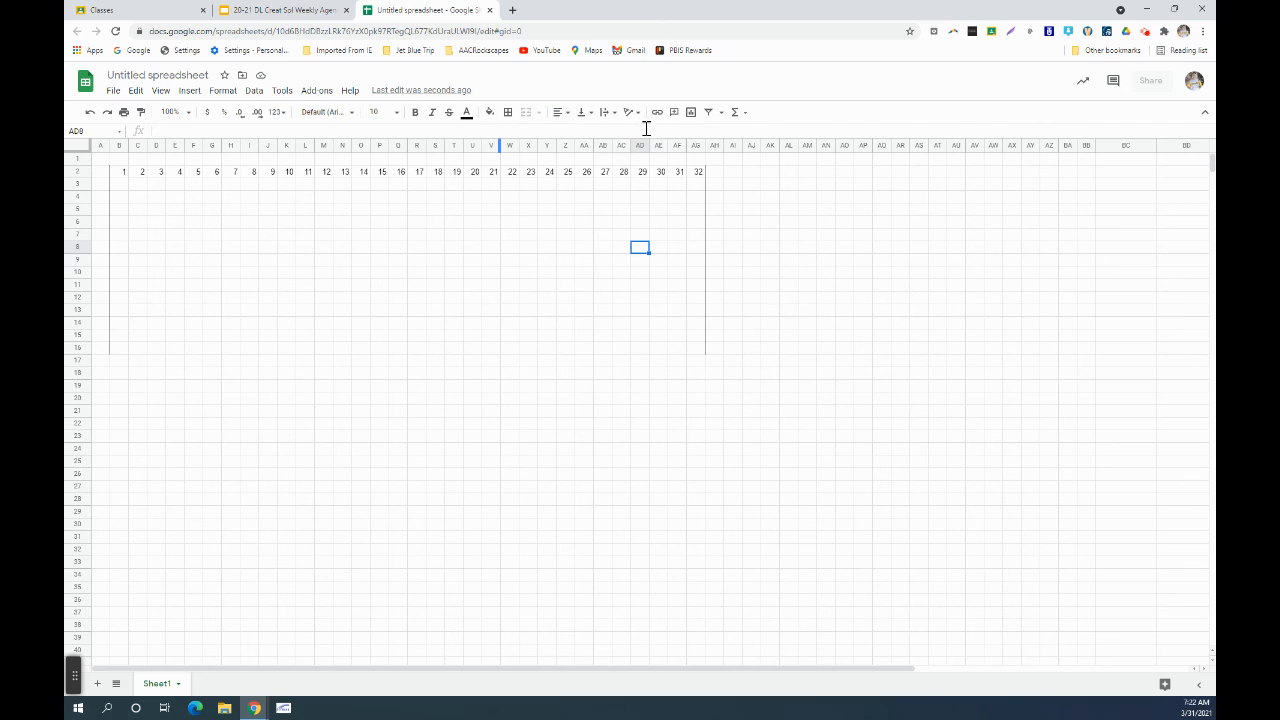
Step: Center the numbers in cells B2:AG2 horizontally and deselect the row
key("ctrl")
key("ctrl")
left_click_drag(126, 176, 693, 178)
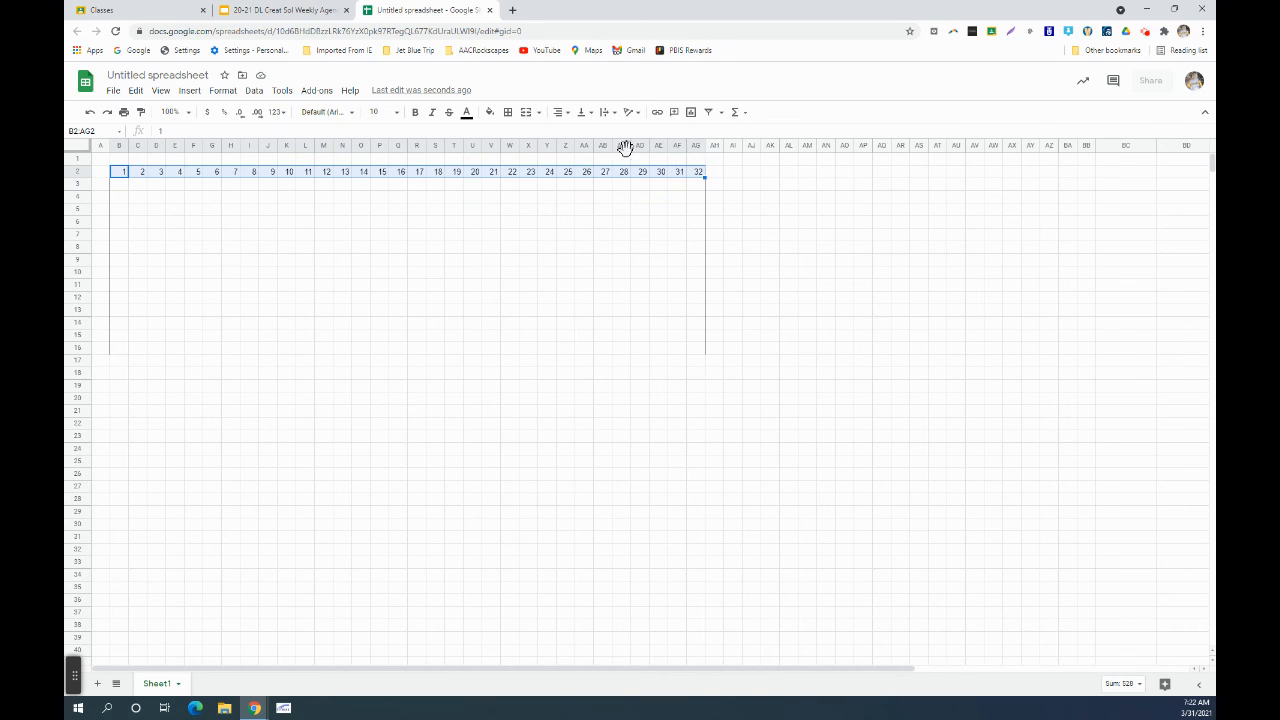
left_click(560, 116)
left_click(574, 132)
left_click(292, 225)
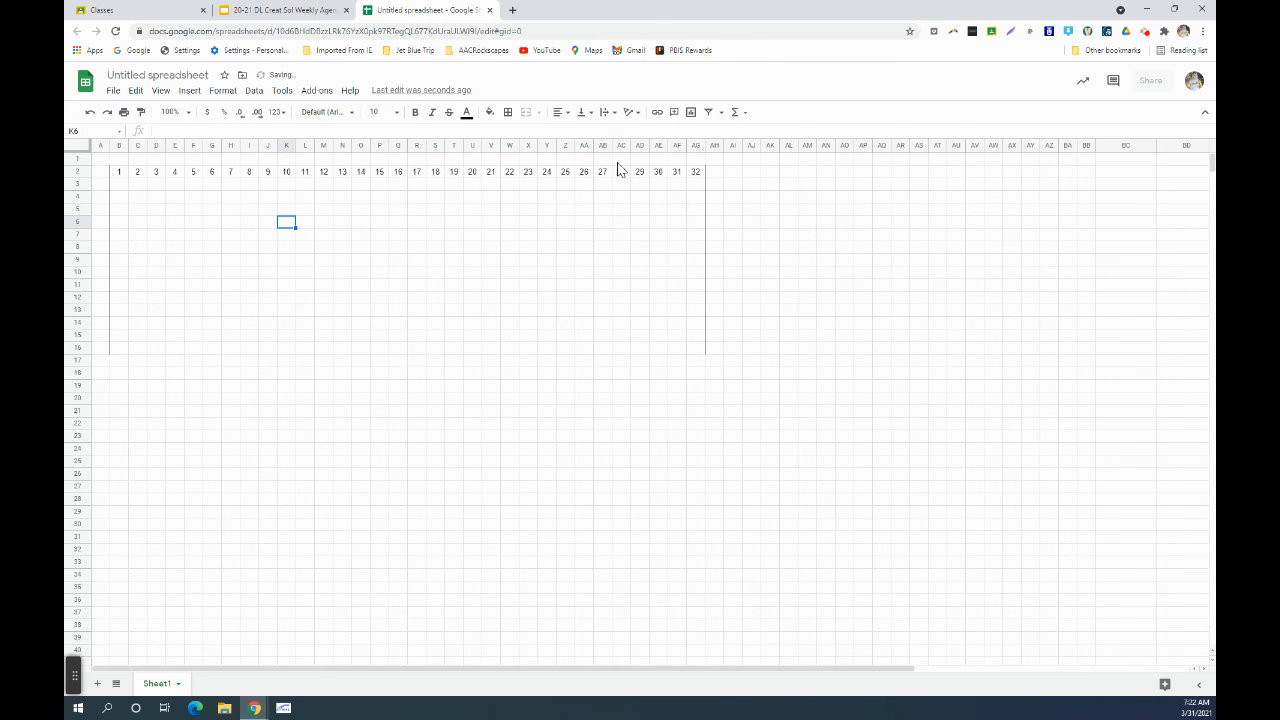